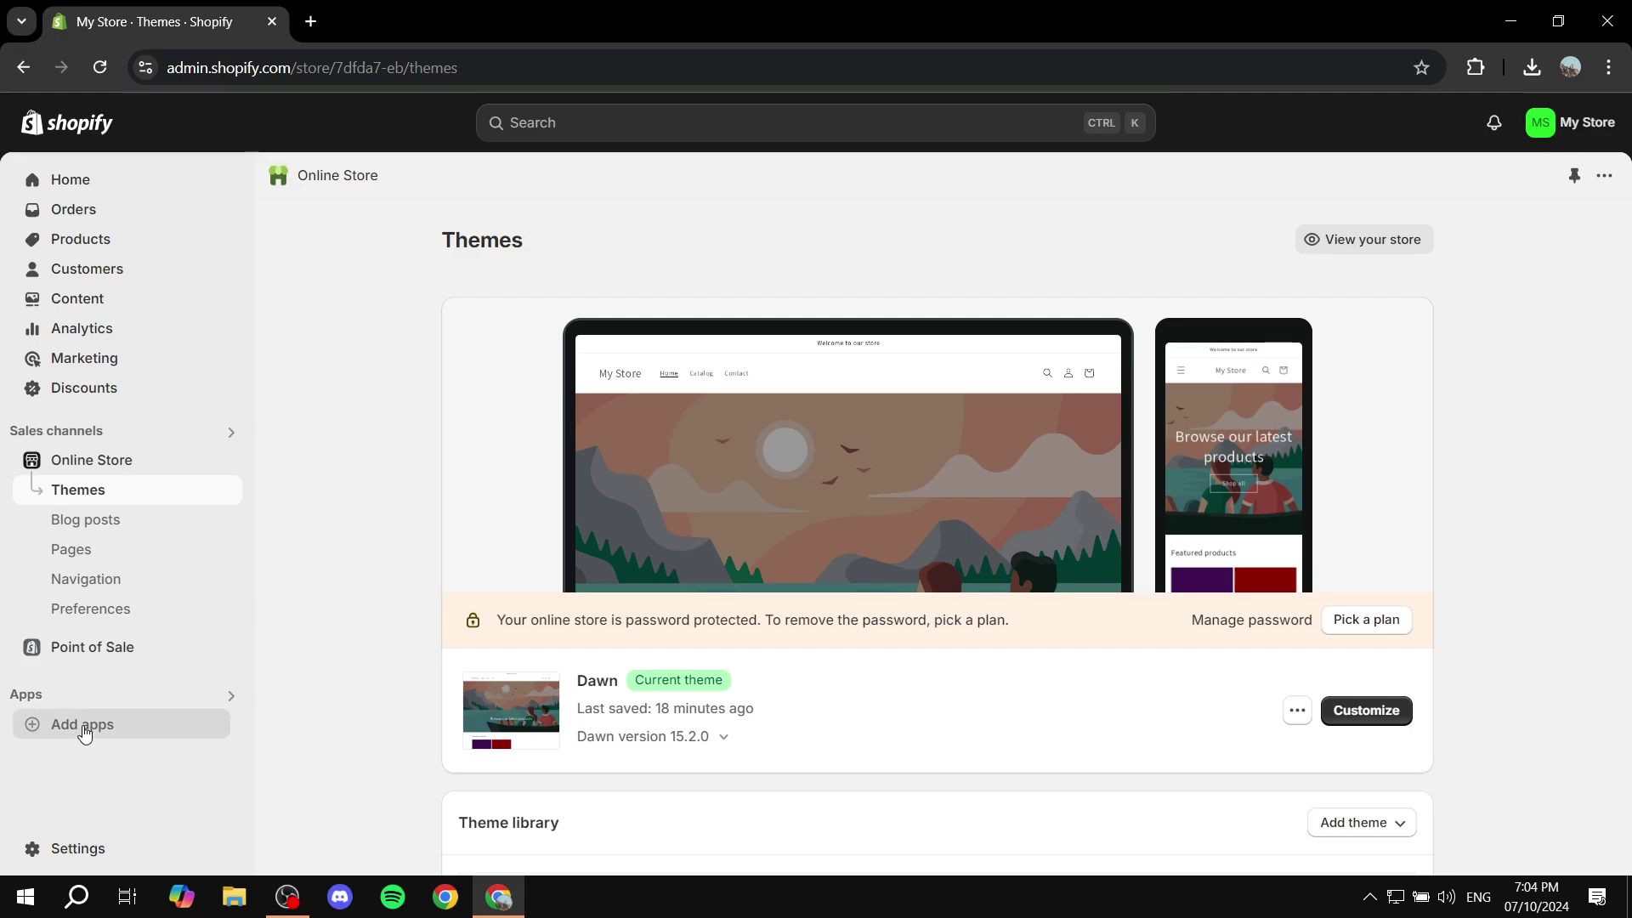
Search the Shopify App Store for 'discountyard' to find DiscountYard — Stack Discounts.
click(82, 729)
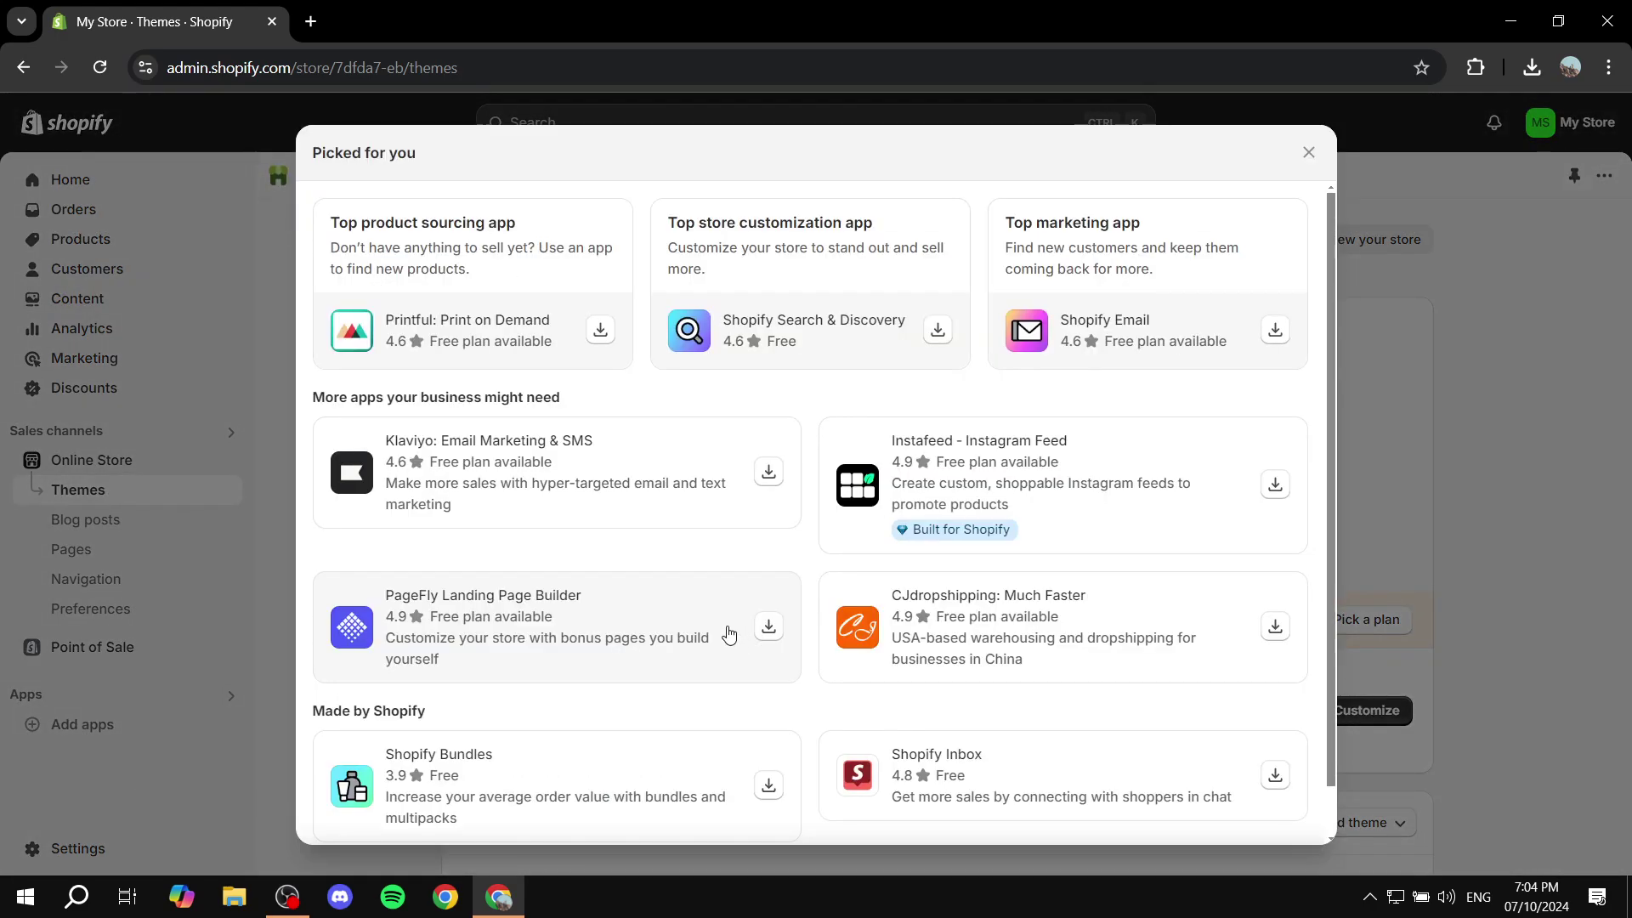
scroll(731, 645, down, 1)
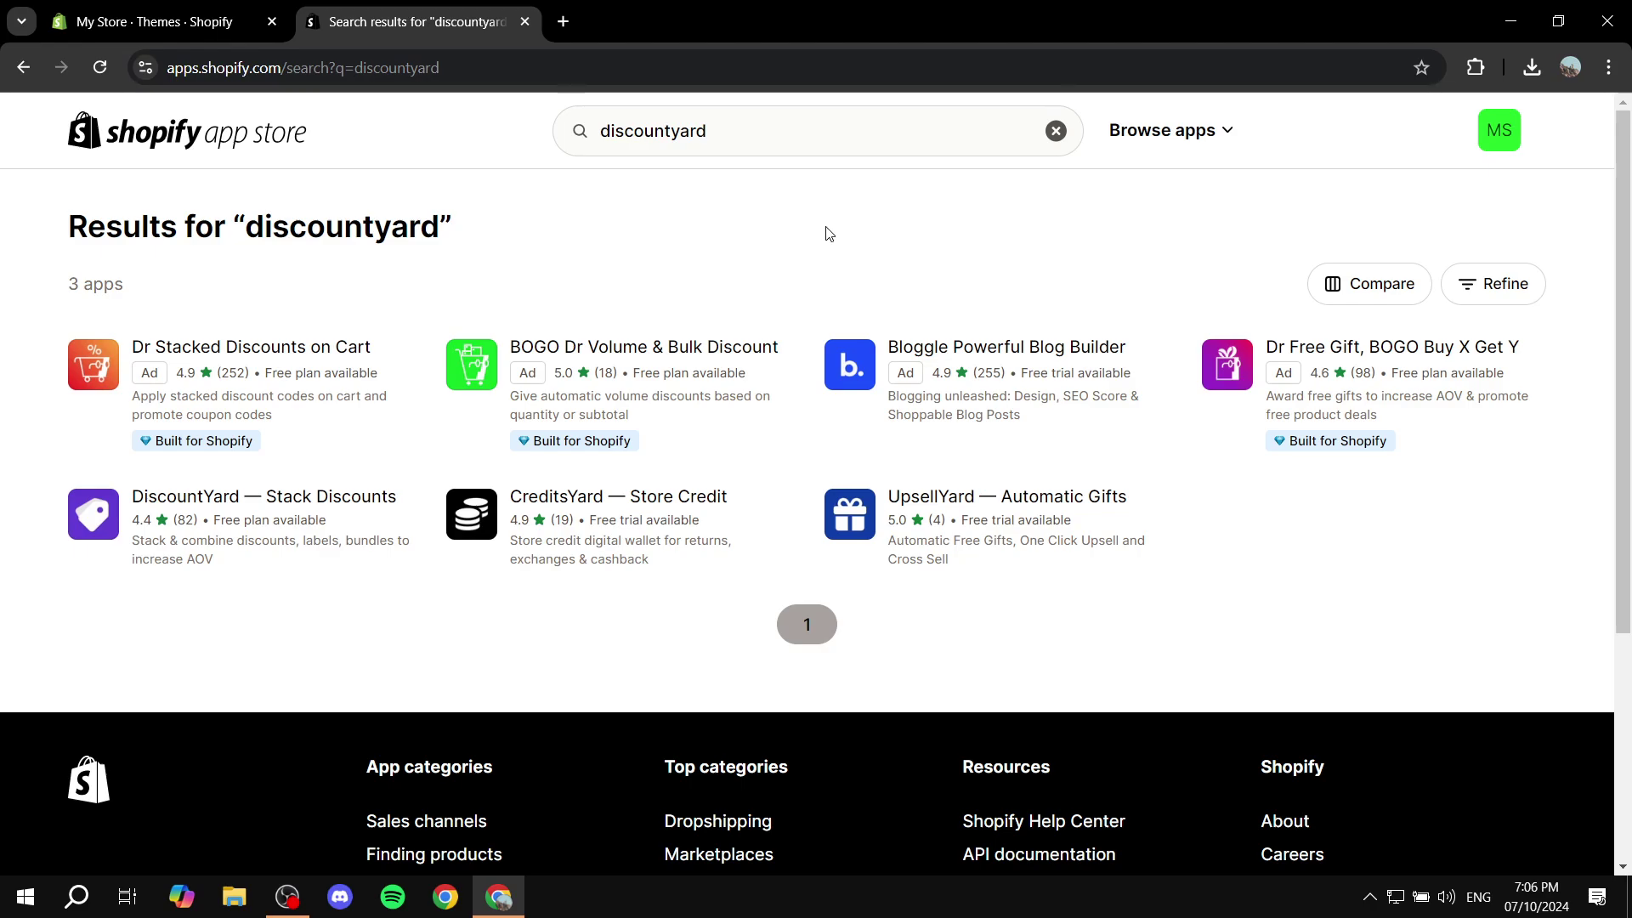
Open the DiscountYard — Stack Discounts listing and review its Free plan pricing conditions.
click(397, 518)
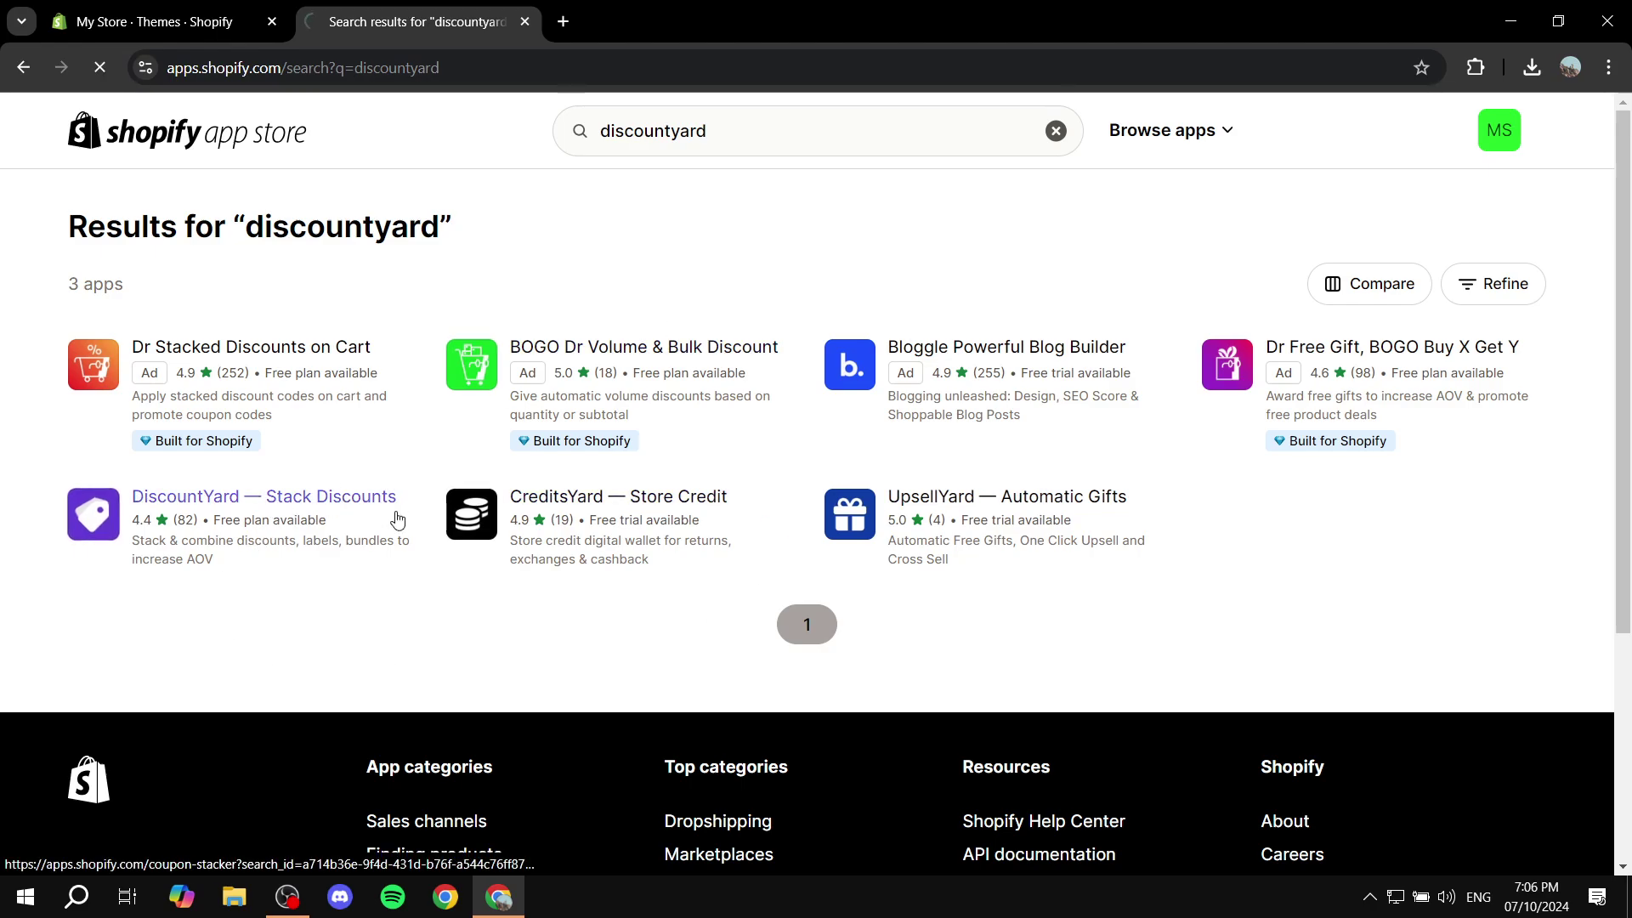
scroll(350, 635, down, 3)
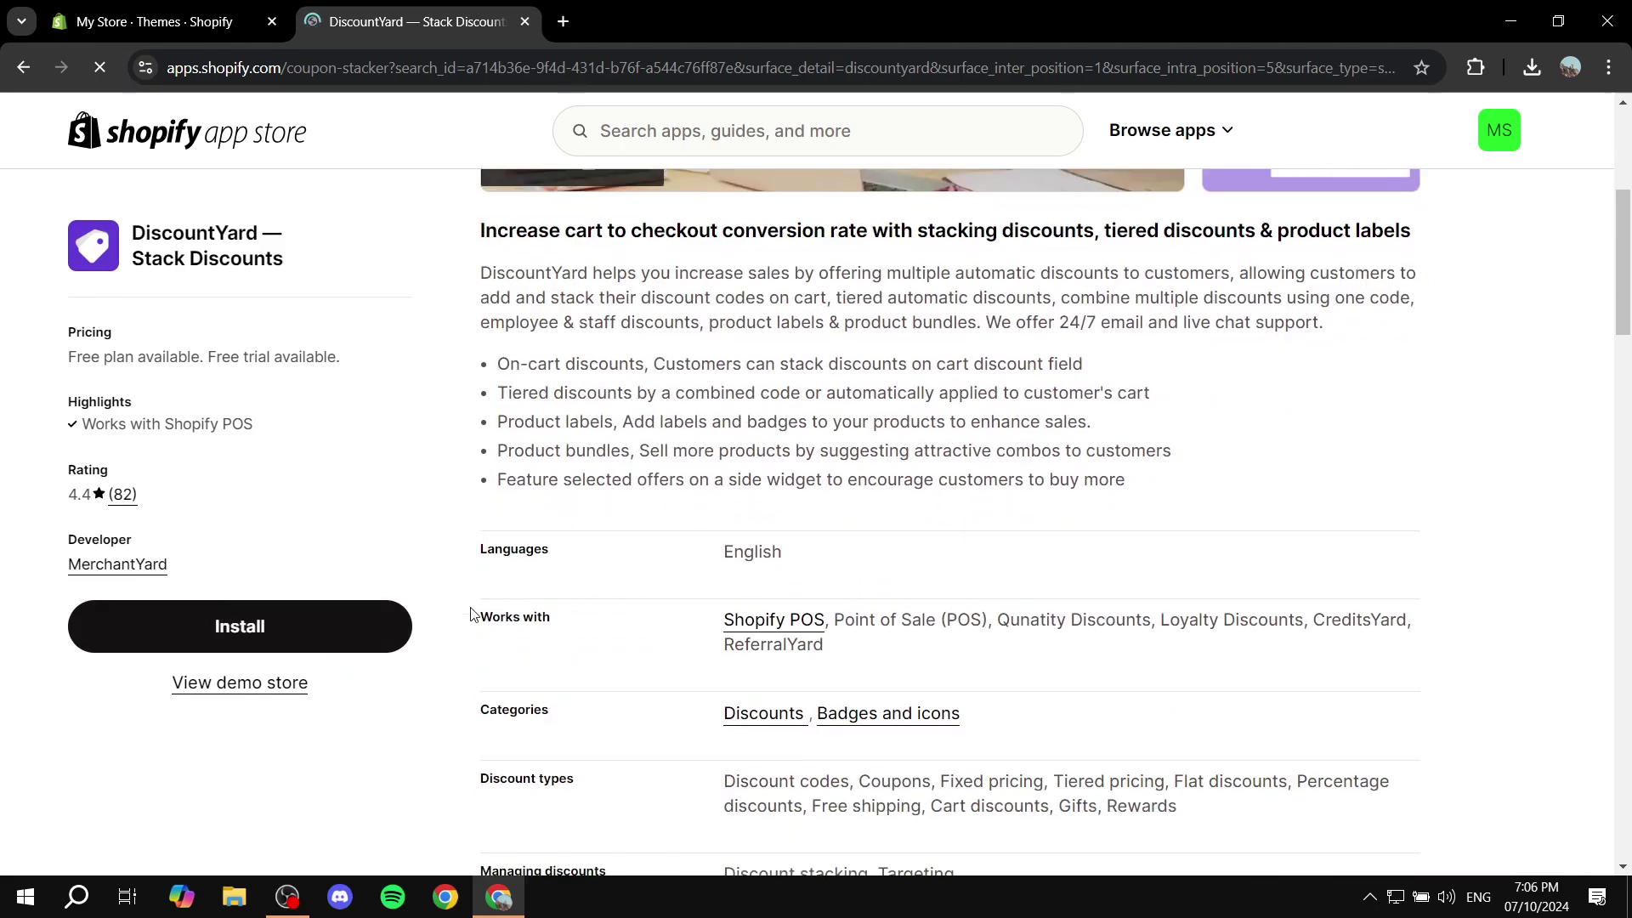
scroll(476, 616, down, 5)
scroll(493, 620, down, 5)
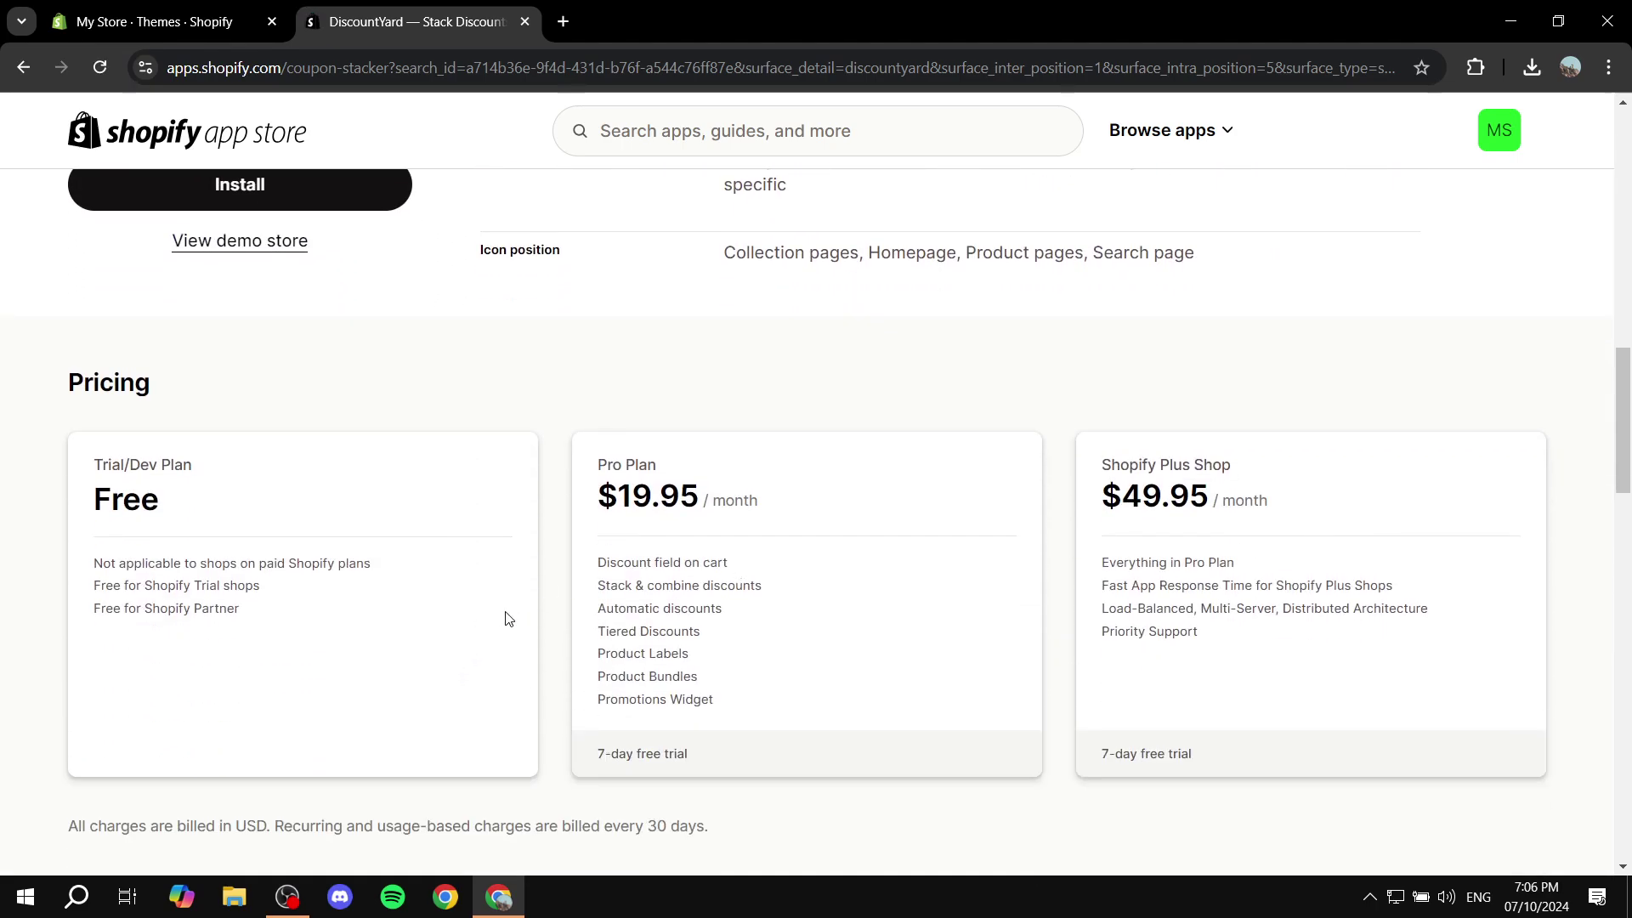
drag(89, 565, 428, 619)
click(427, 619)
scroll(474, 654, up, 5)
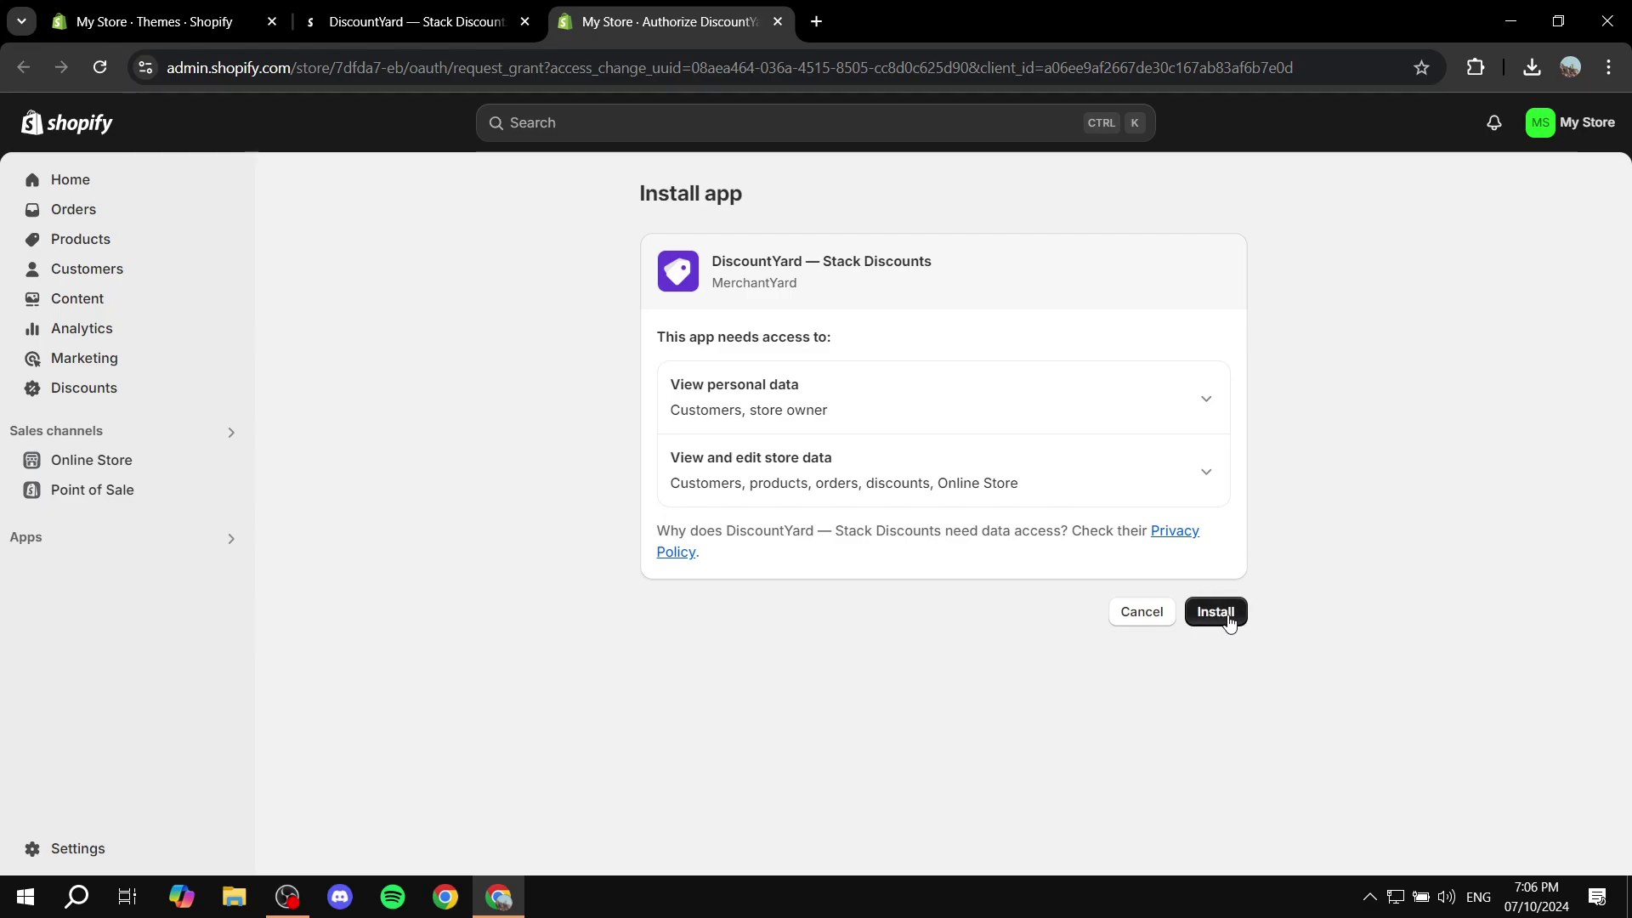
Grant DiscountYard its requested access and accept the 7-day free trial subscription.
click(1228, 616)
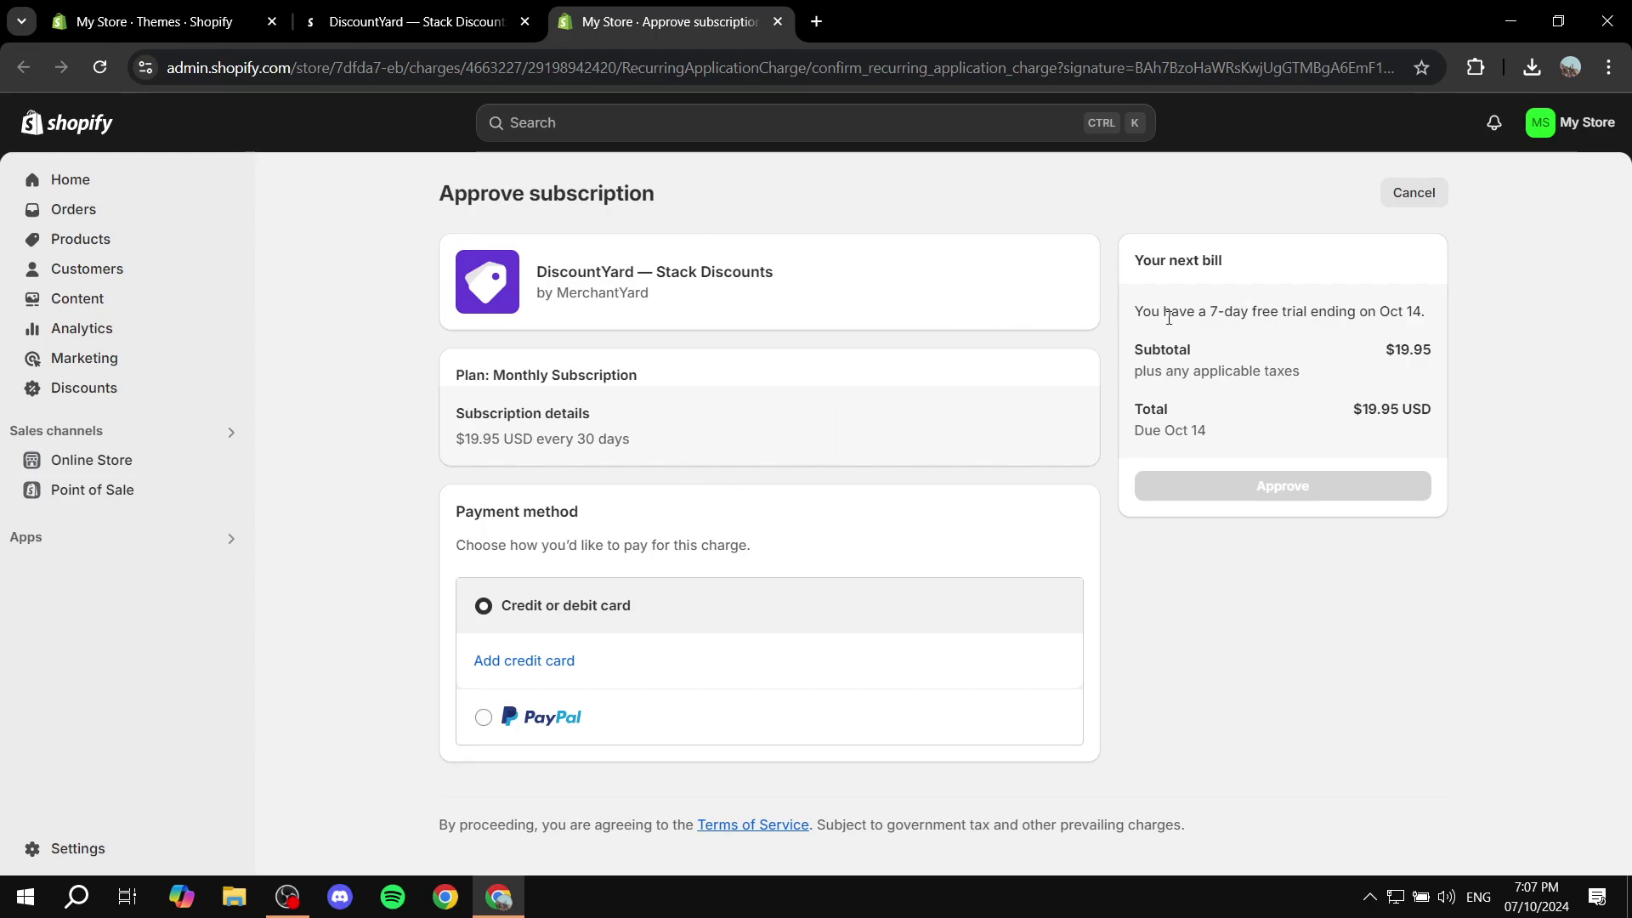
drag(1135, 311, 1369, 308)
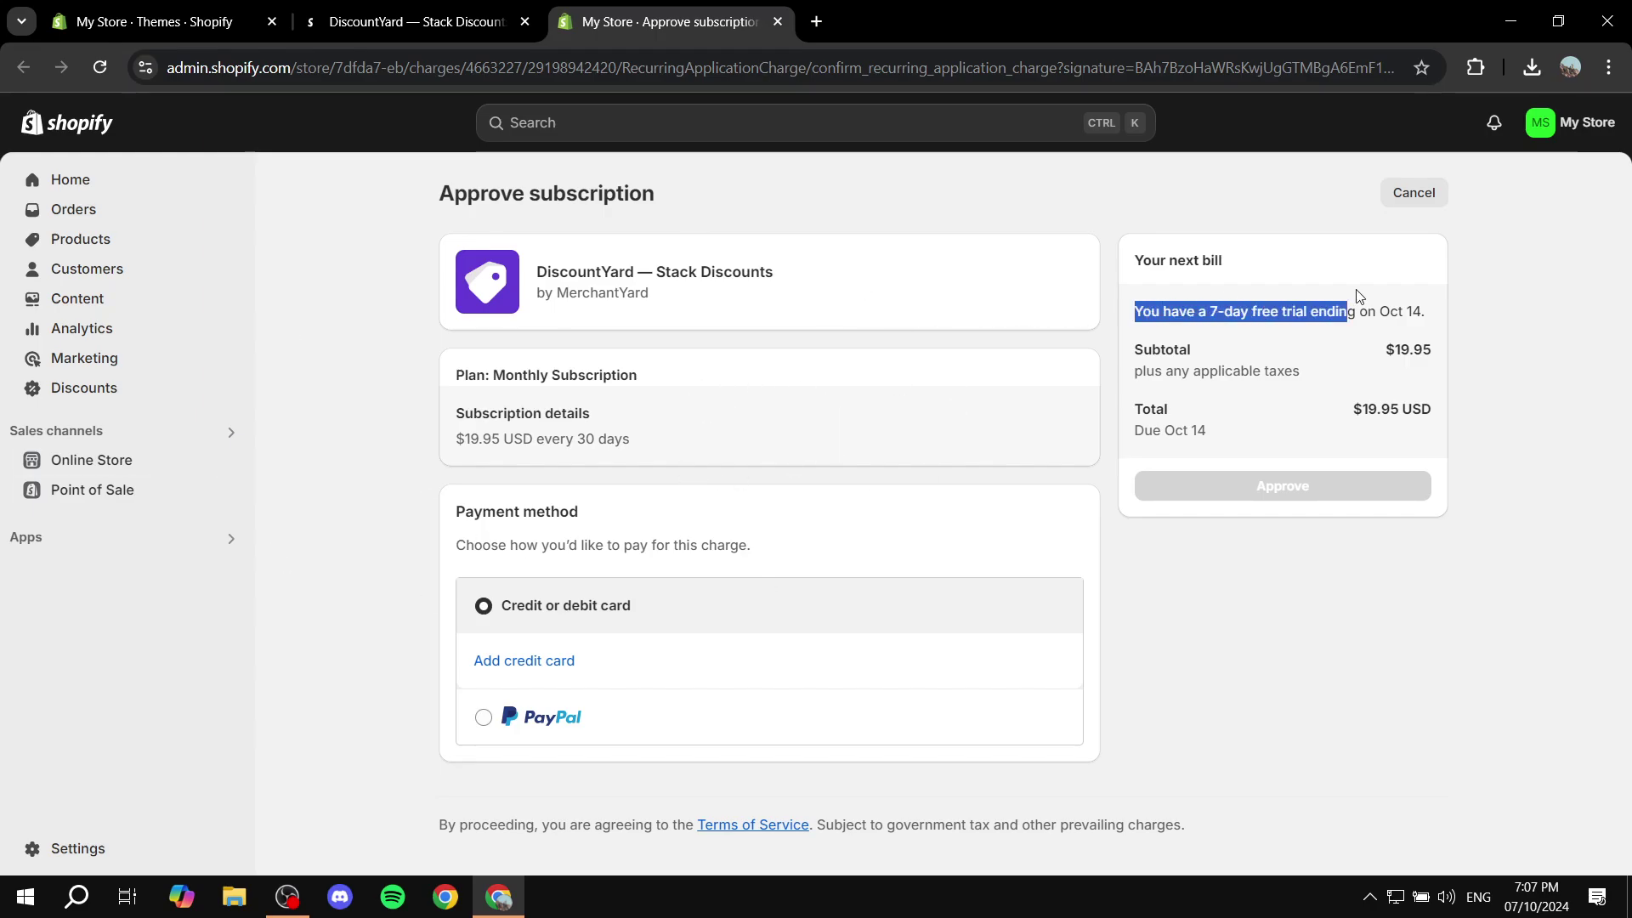
click(1486, 287)
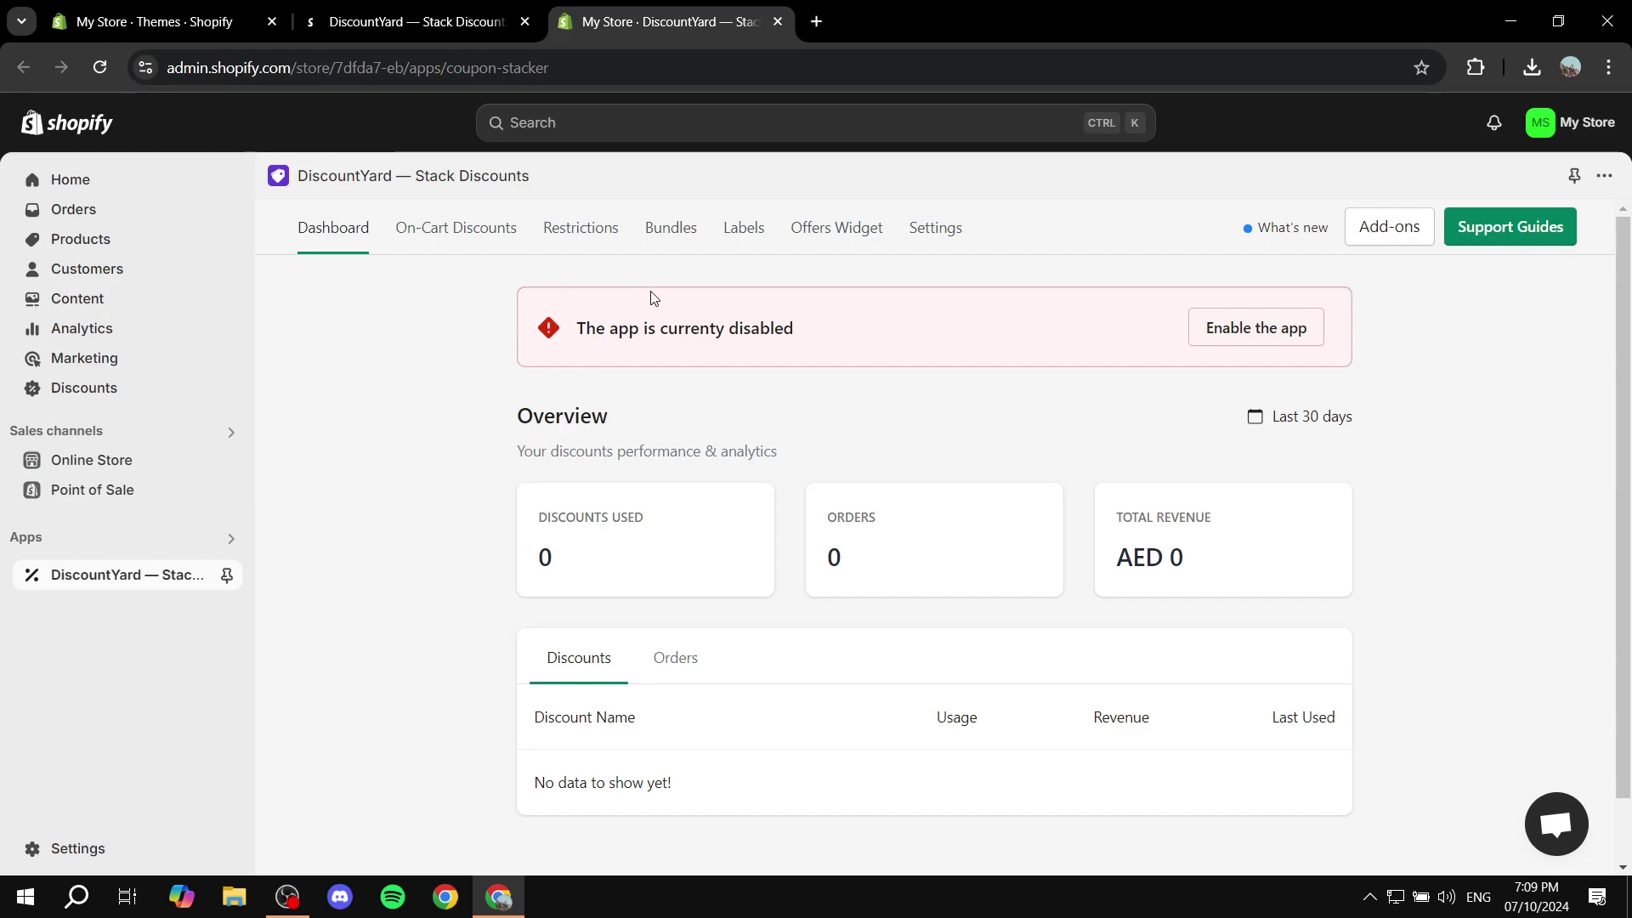
Use the dashboard's red 'app disabled' banner to reach DiscountYard's App Setup page.
drag(578, 329, 837, 330)
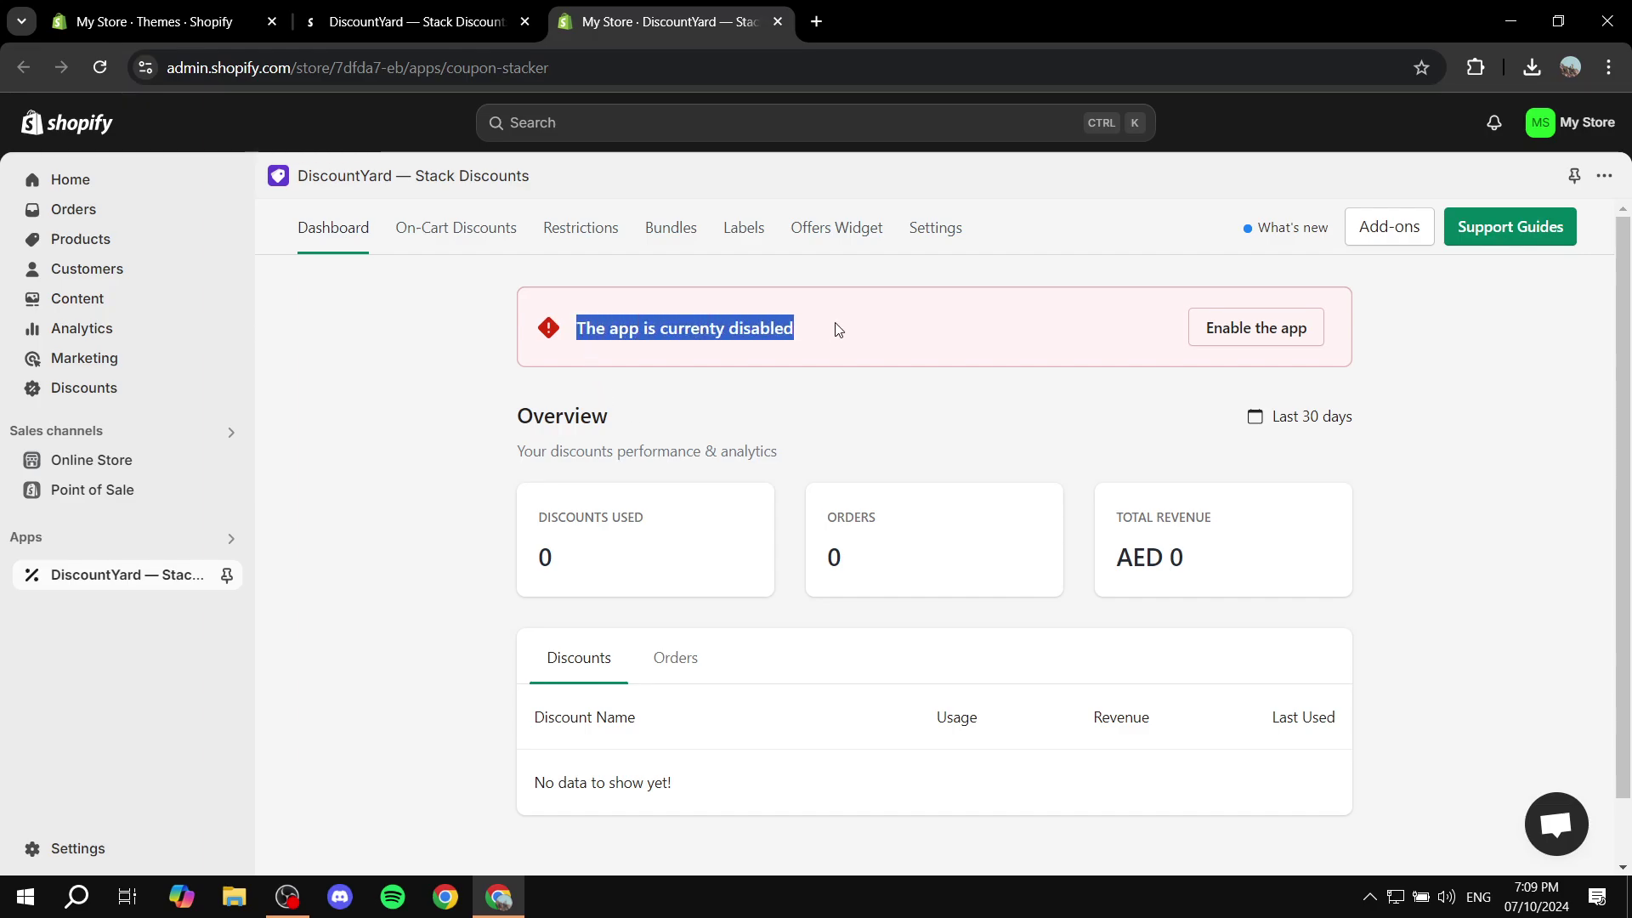
click(853, 329)
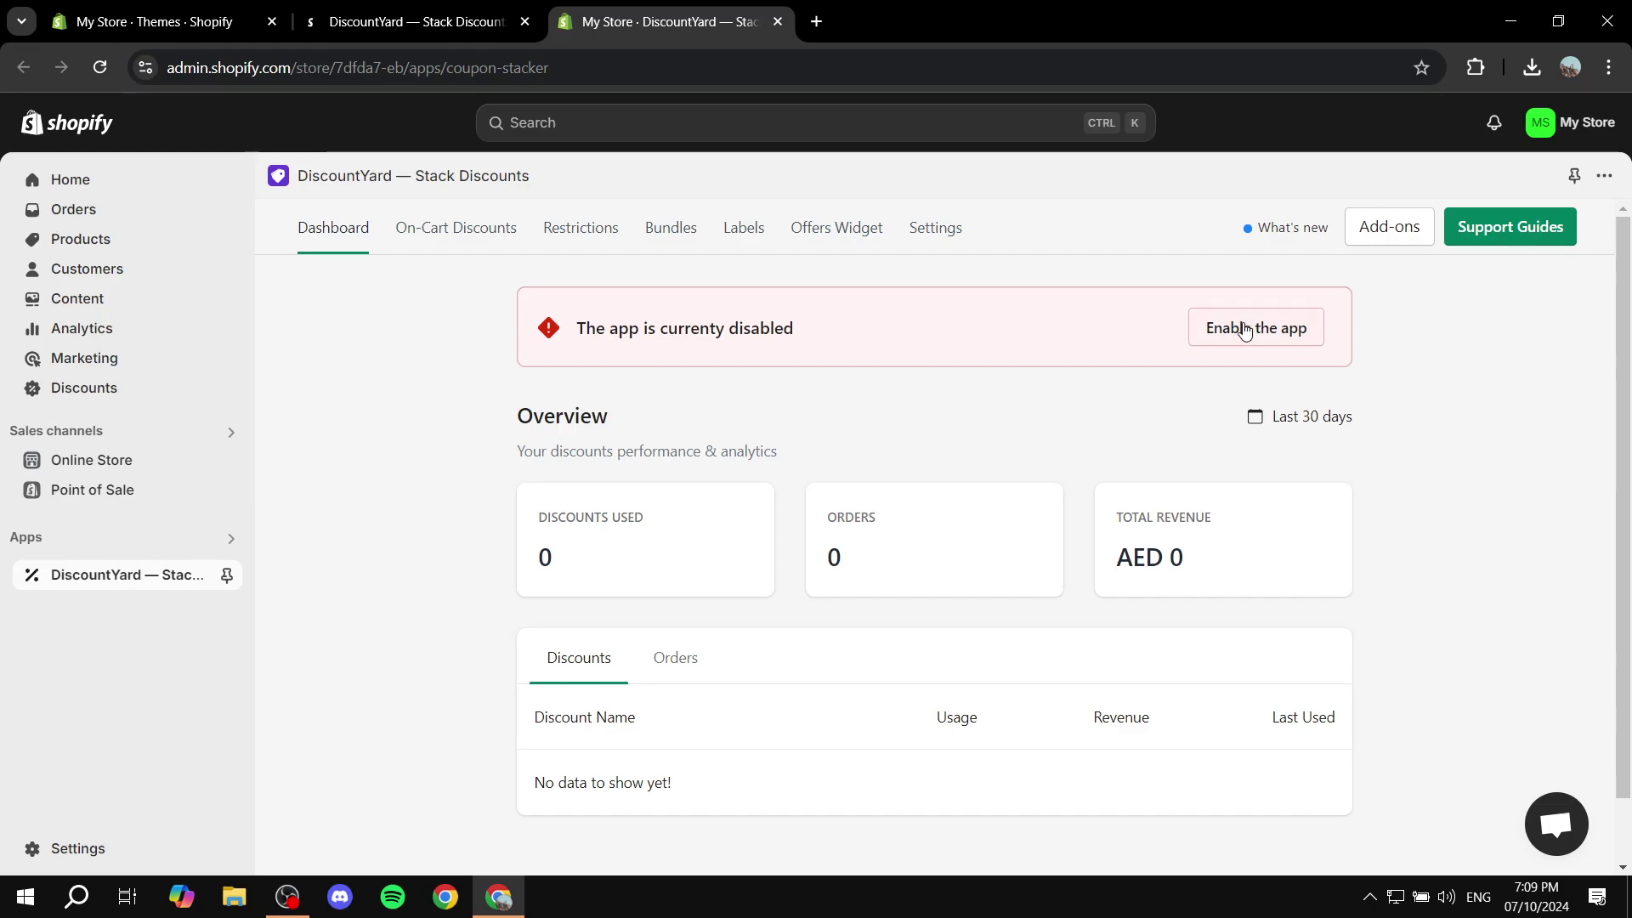
click(1282, 331)
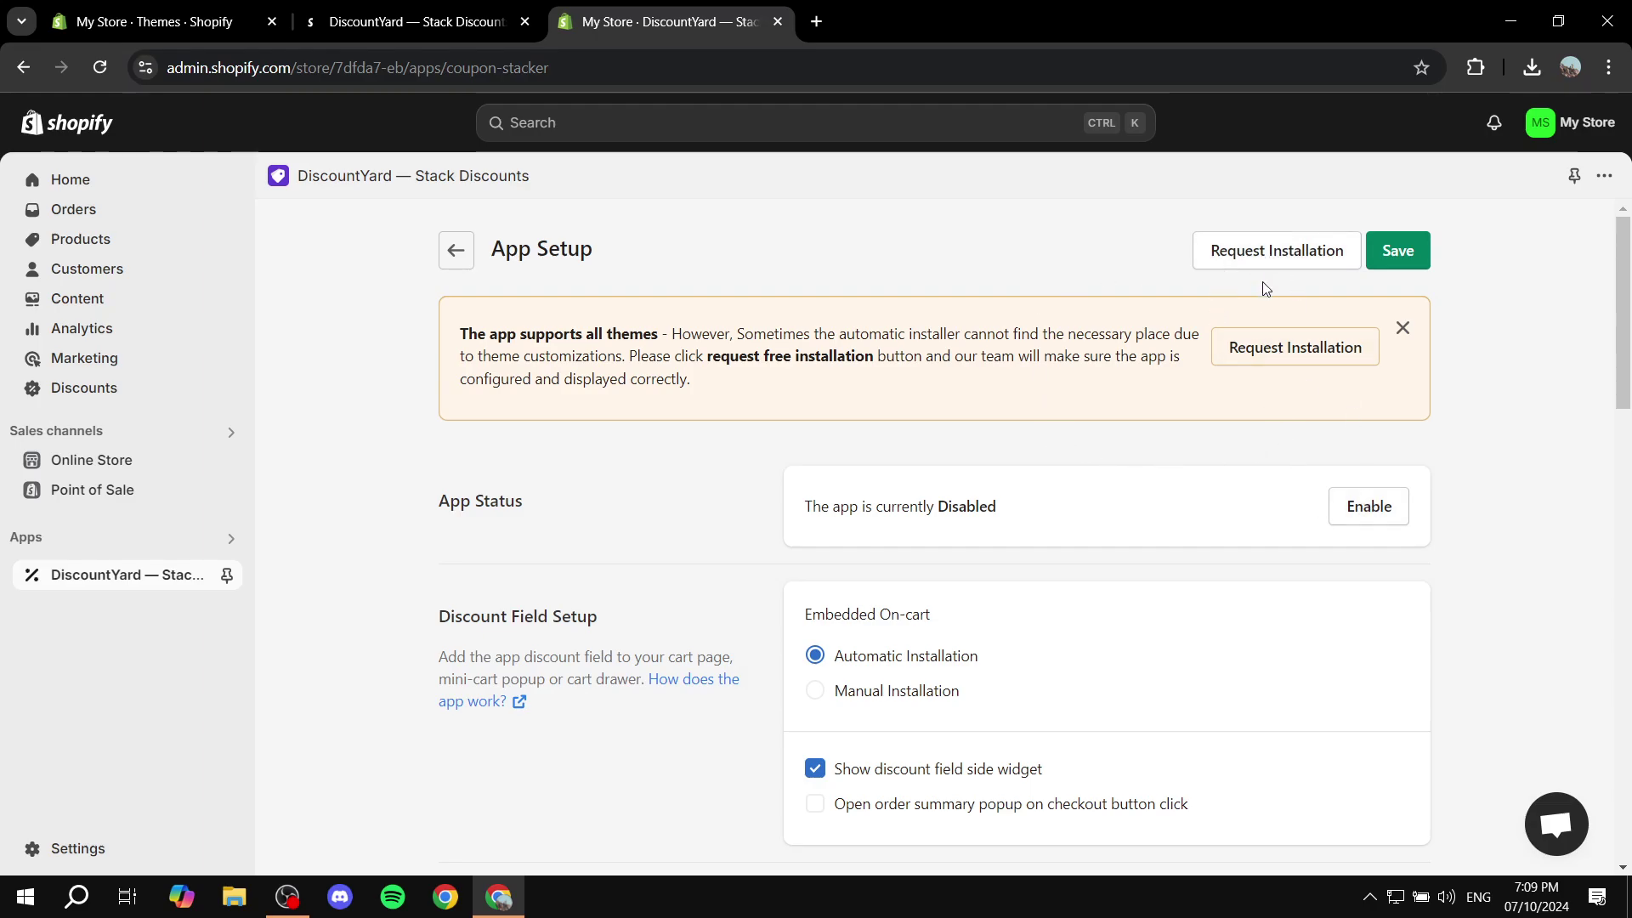
Request DiscountYard's free installation, dismiss the support chat, and switch the app to Enabled.
click(1279, 356)
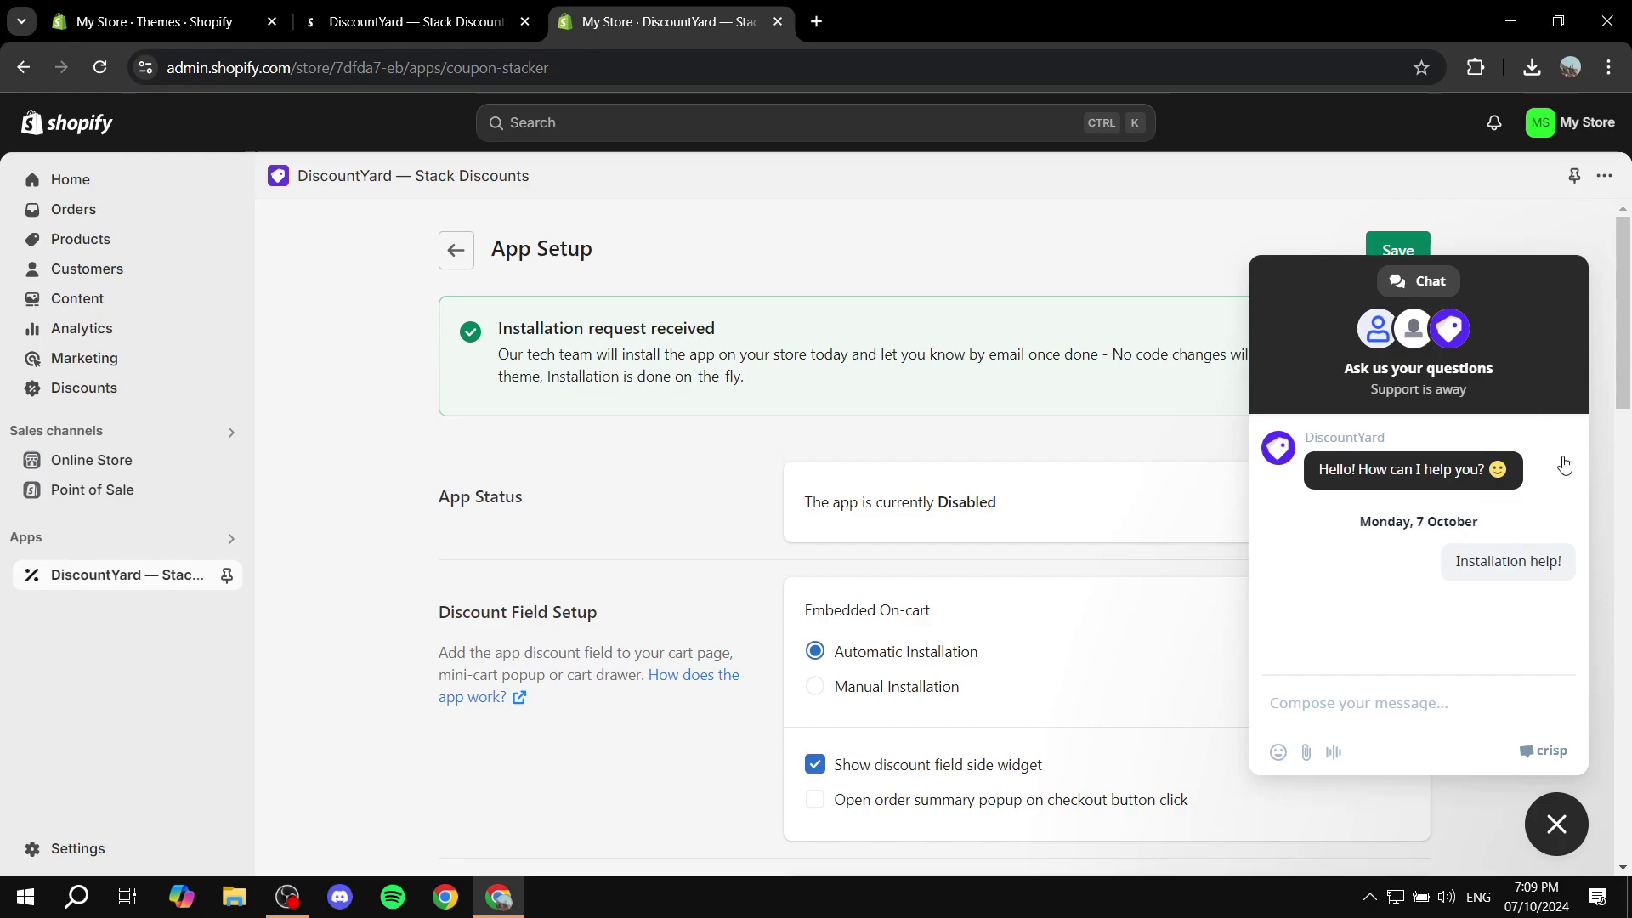
click(1556, 823)
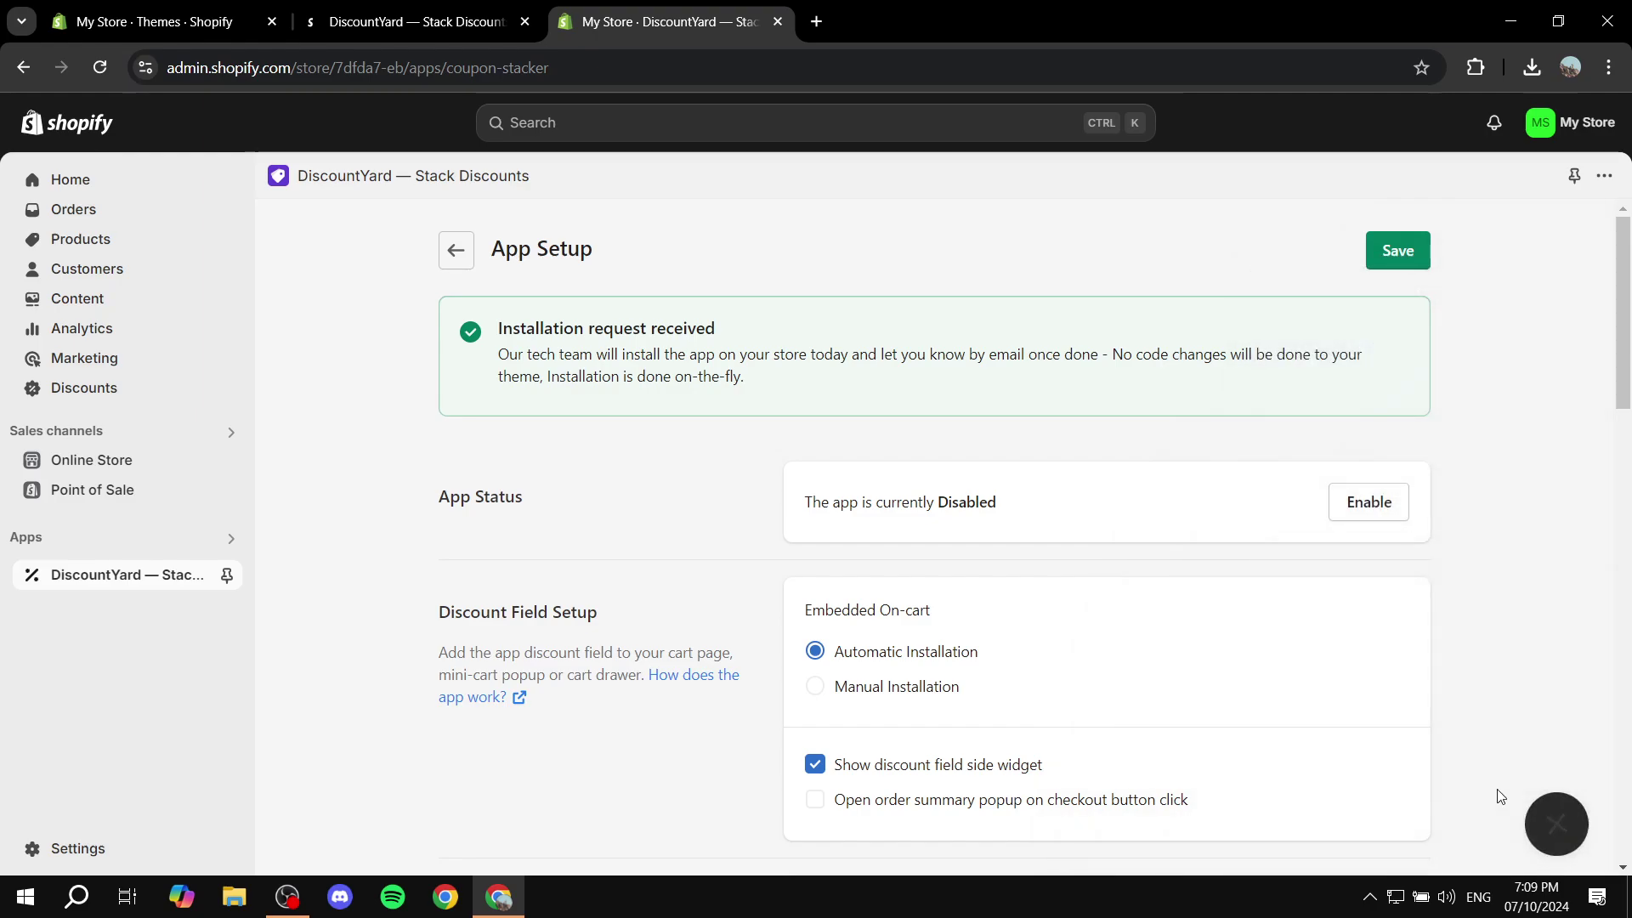
click(1362, 509)
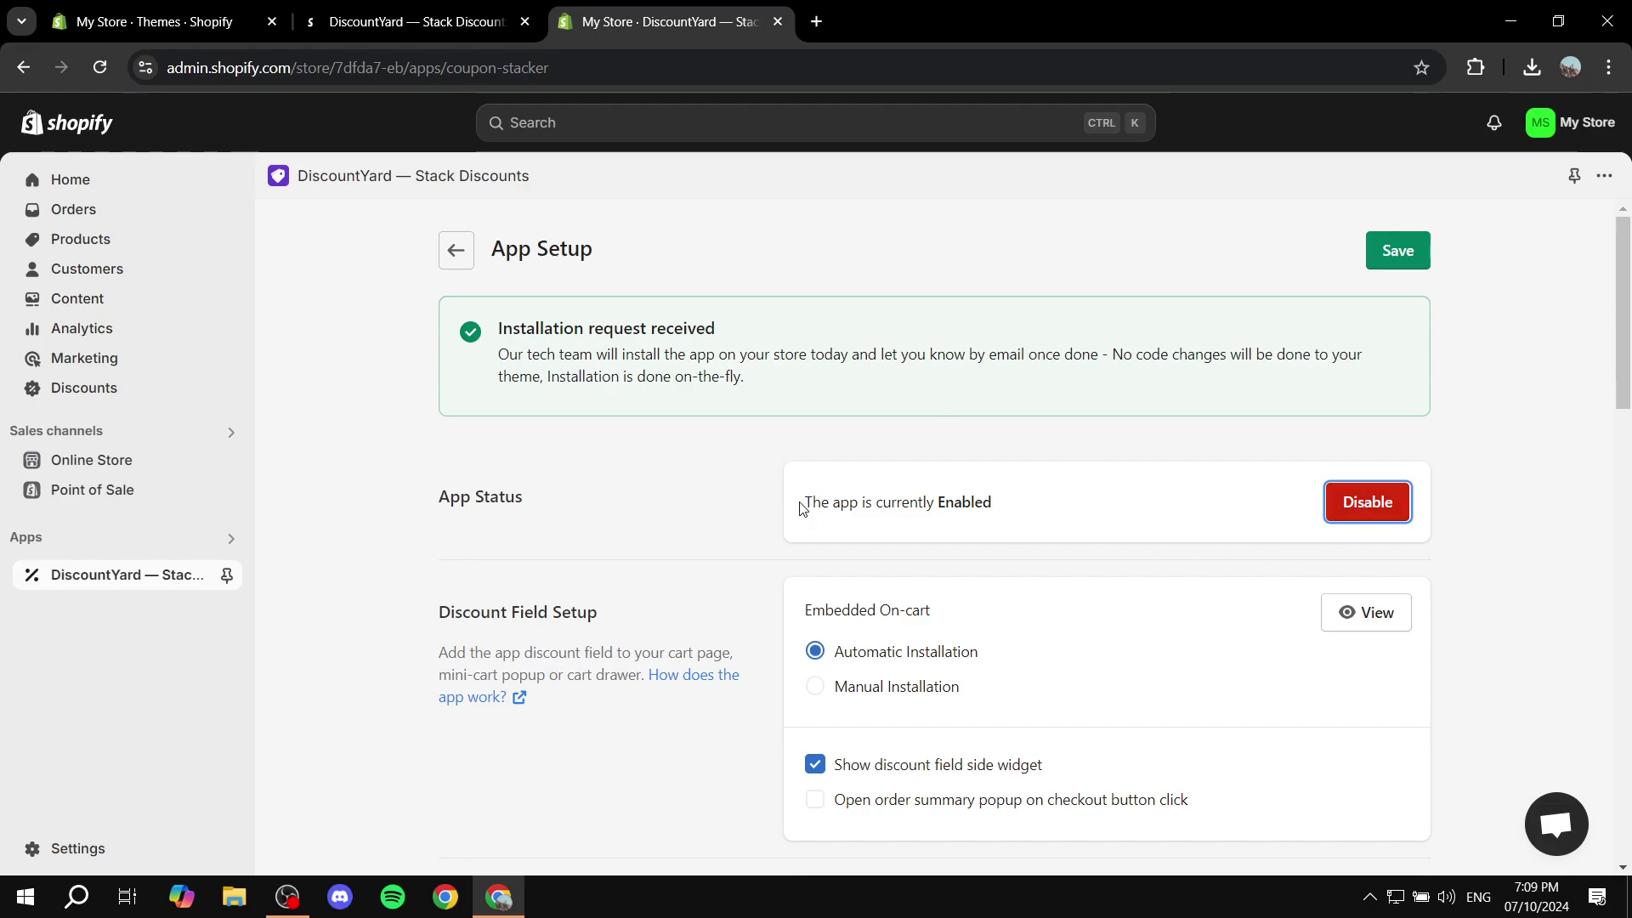
drag(803, 508, 1055, 513)
click(1055, 511)
Review the App Setup options, save the settings, and return to the DiscountYard dashboard.
scroll(876, 489, down, 1)
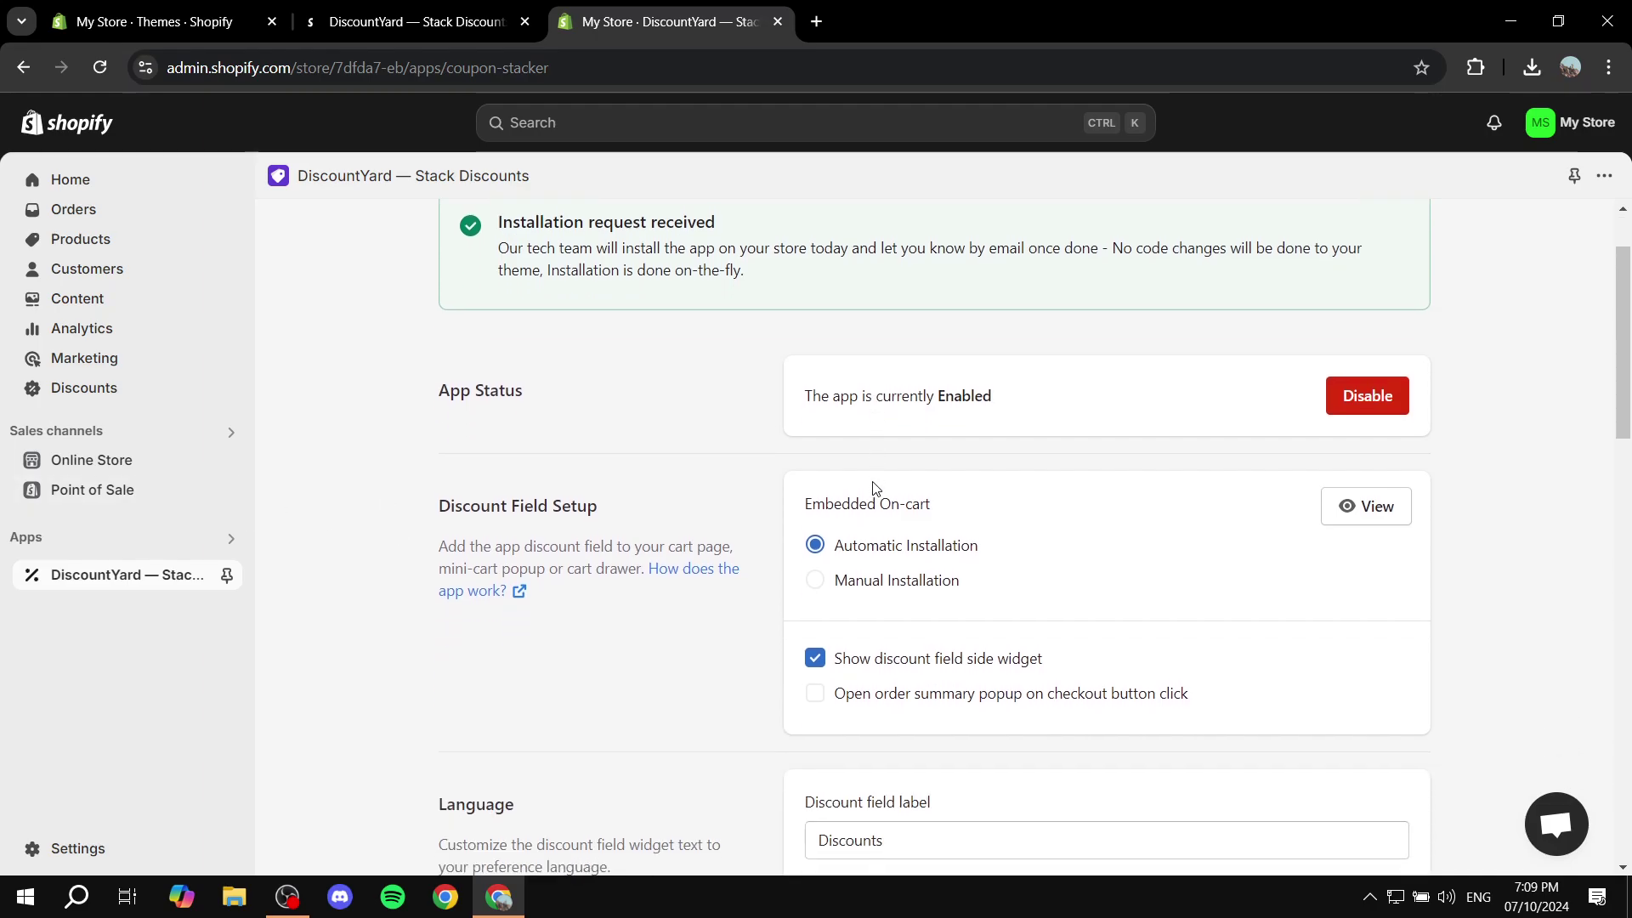
scroll(847, 478, down, 3)
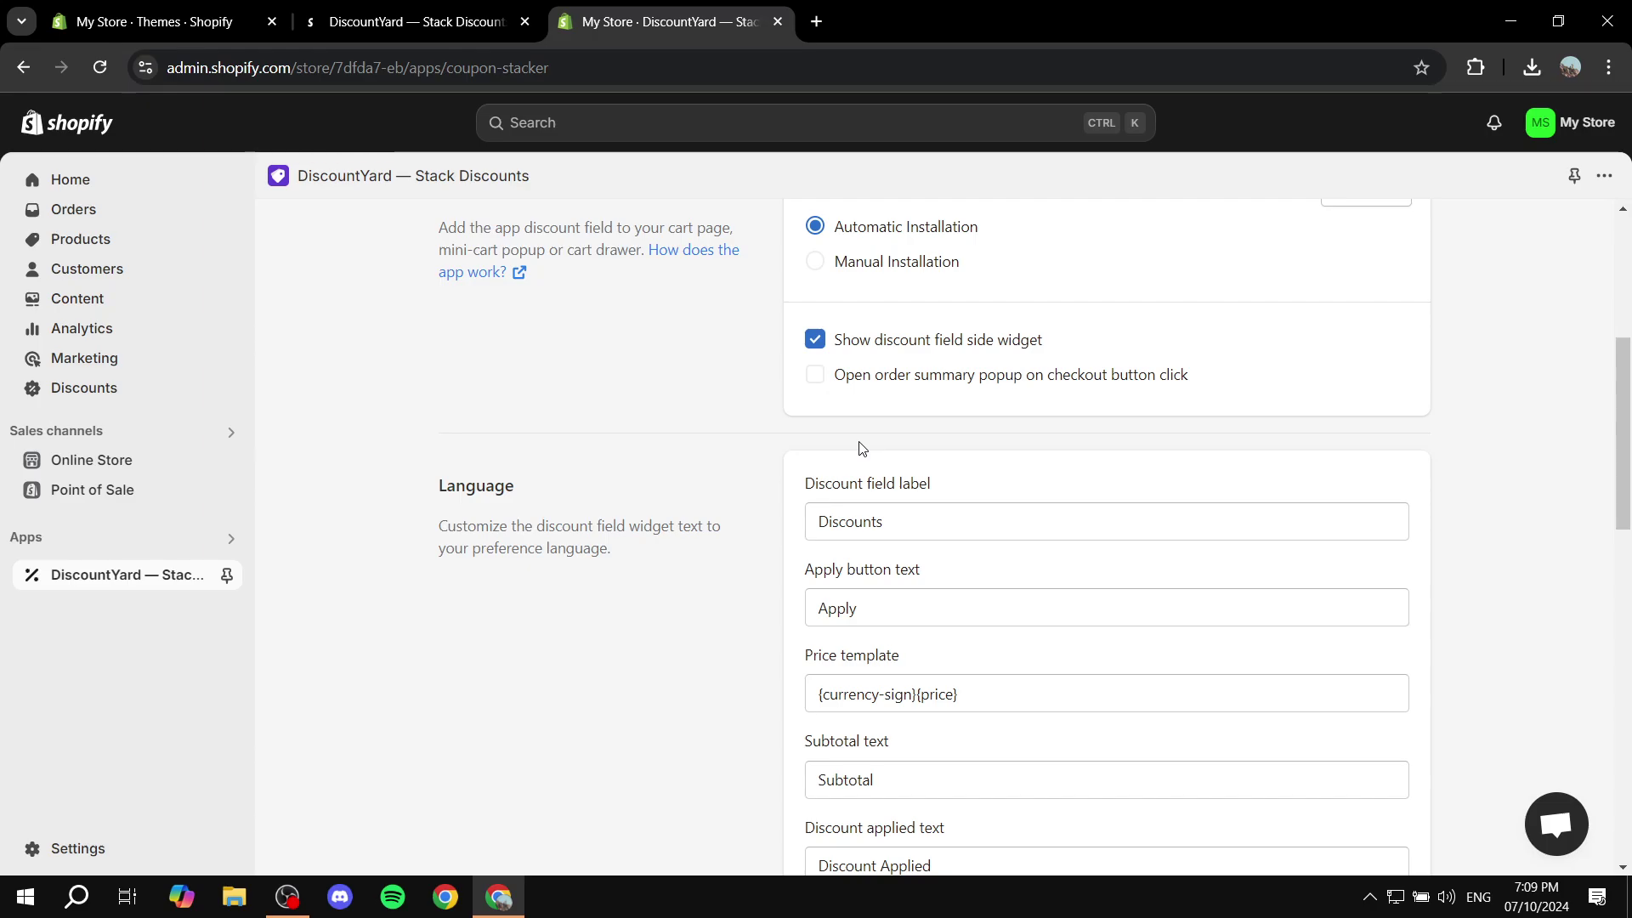
scroll(812, 463, down, 1)
scroll(808, 456, down, 4)
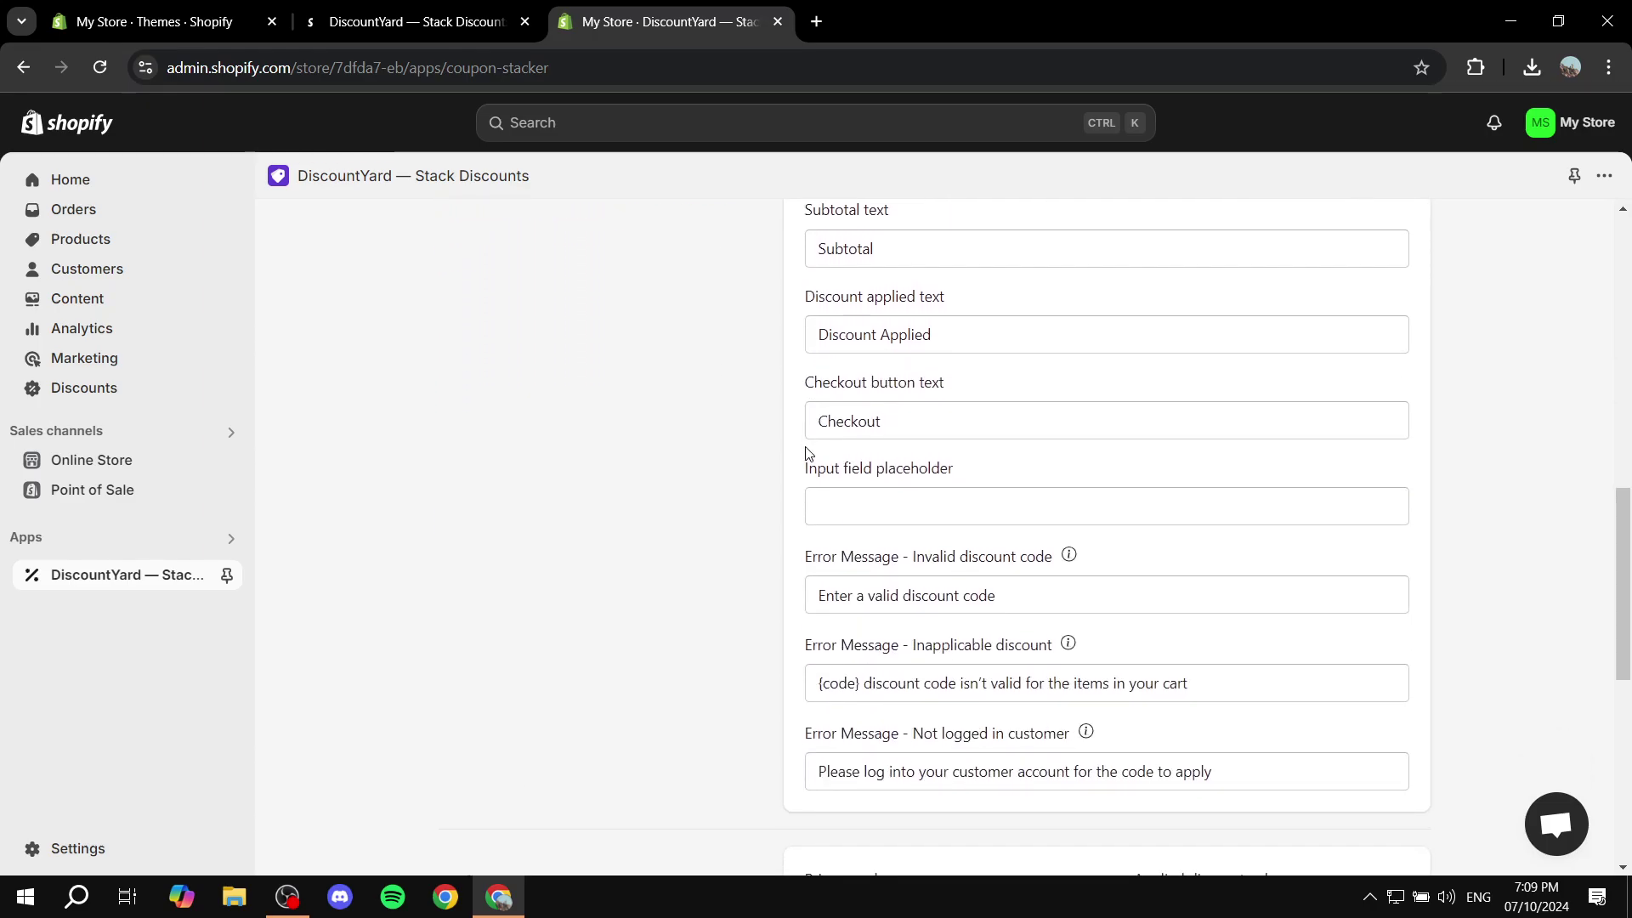
scroll(803, 442, up, 7)
scroll(803, 436, up, 3)
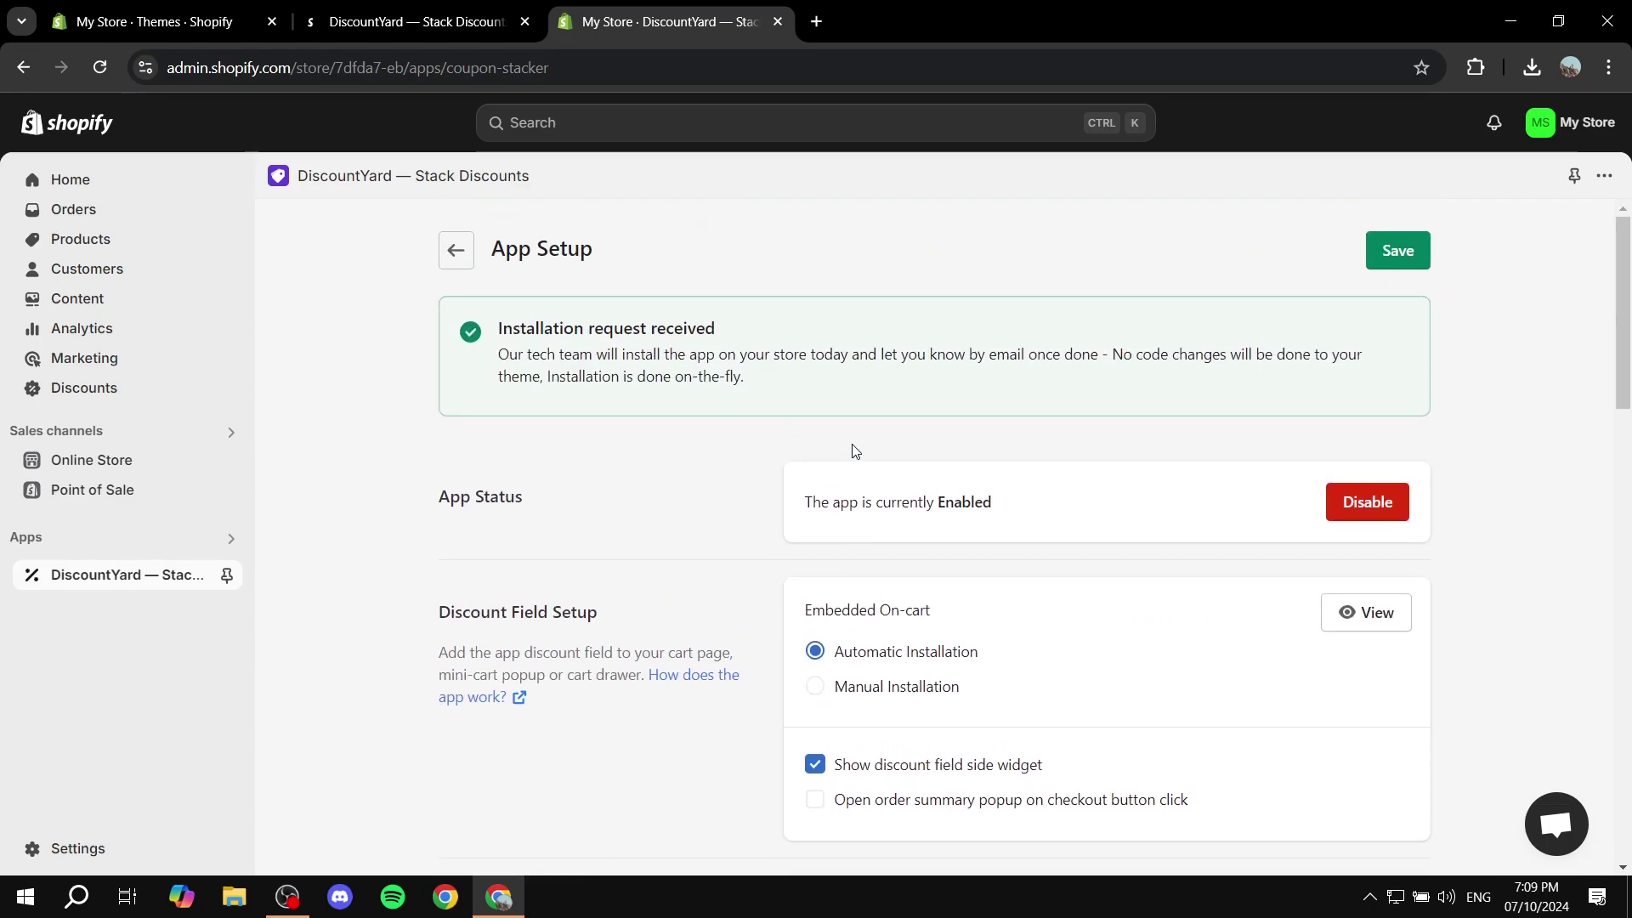
click(1405, 253)
click(457, 251)
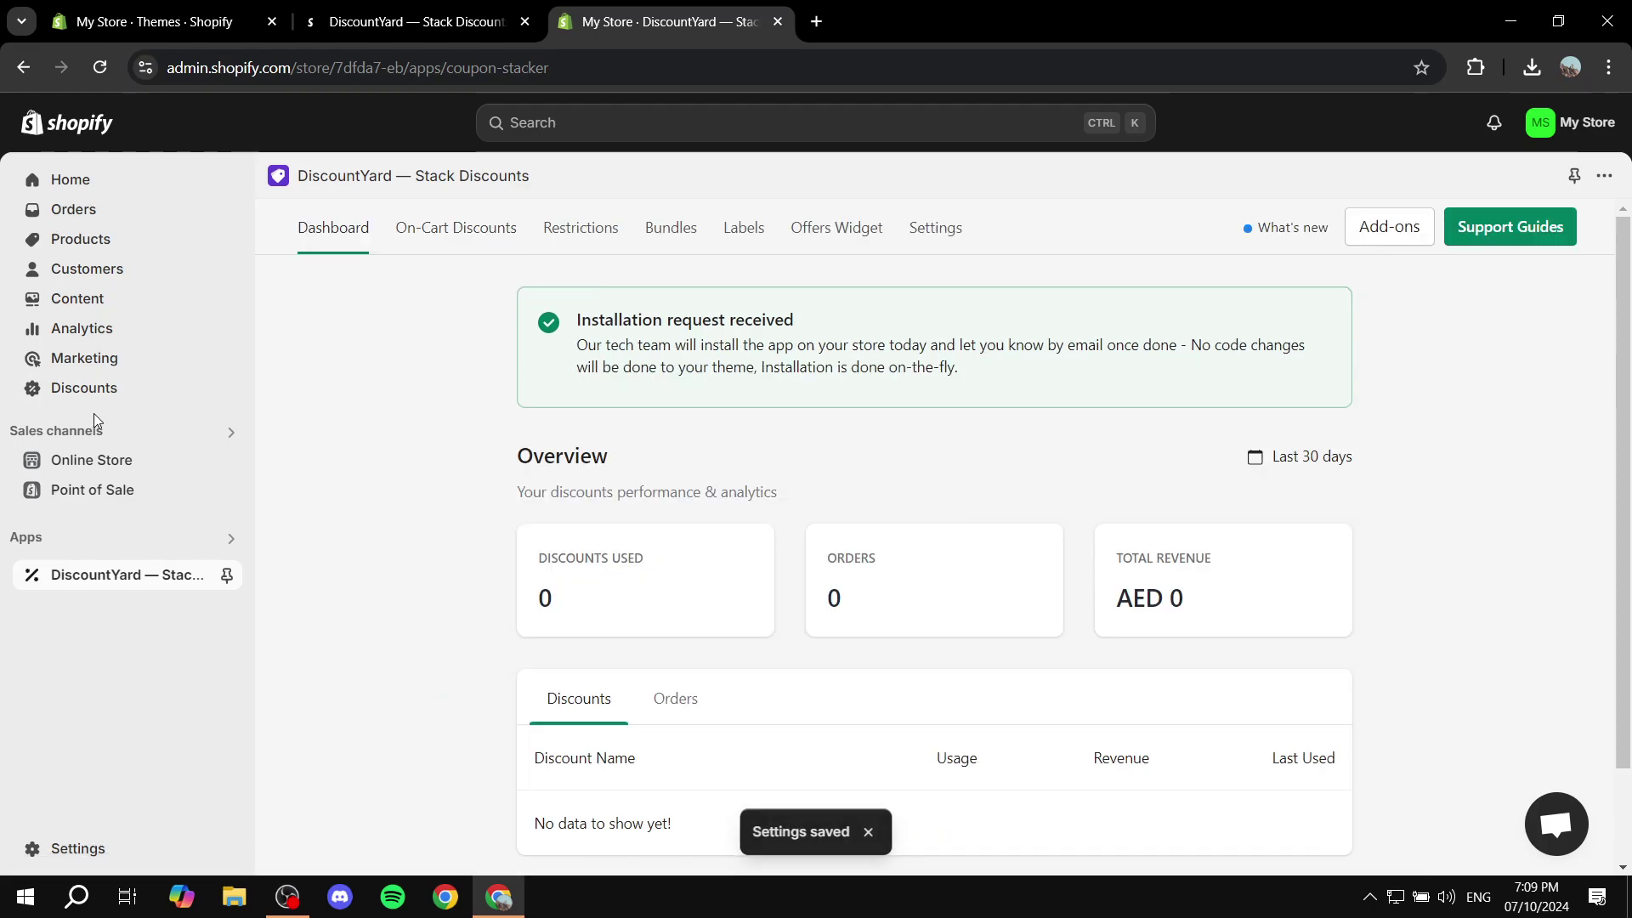
Visit the Online Store themes page, then come back to the DiscountYard dashboard.
click(85, 460)
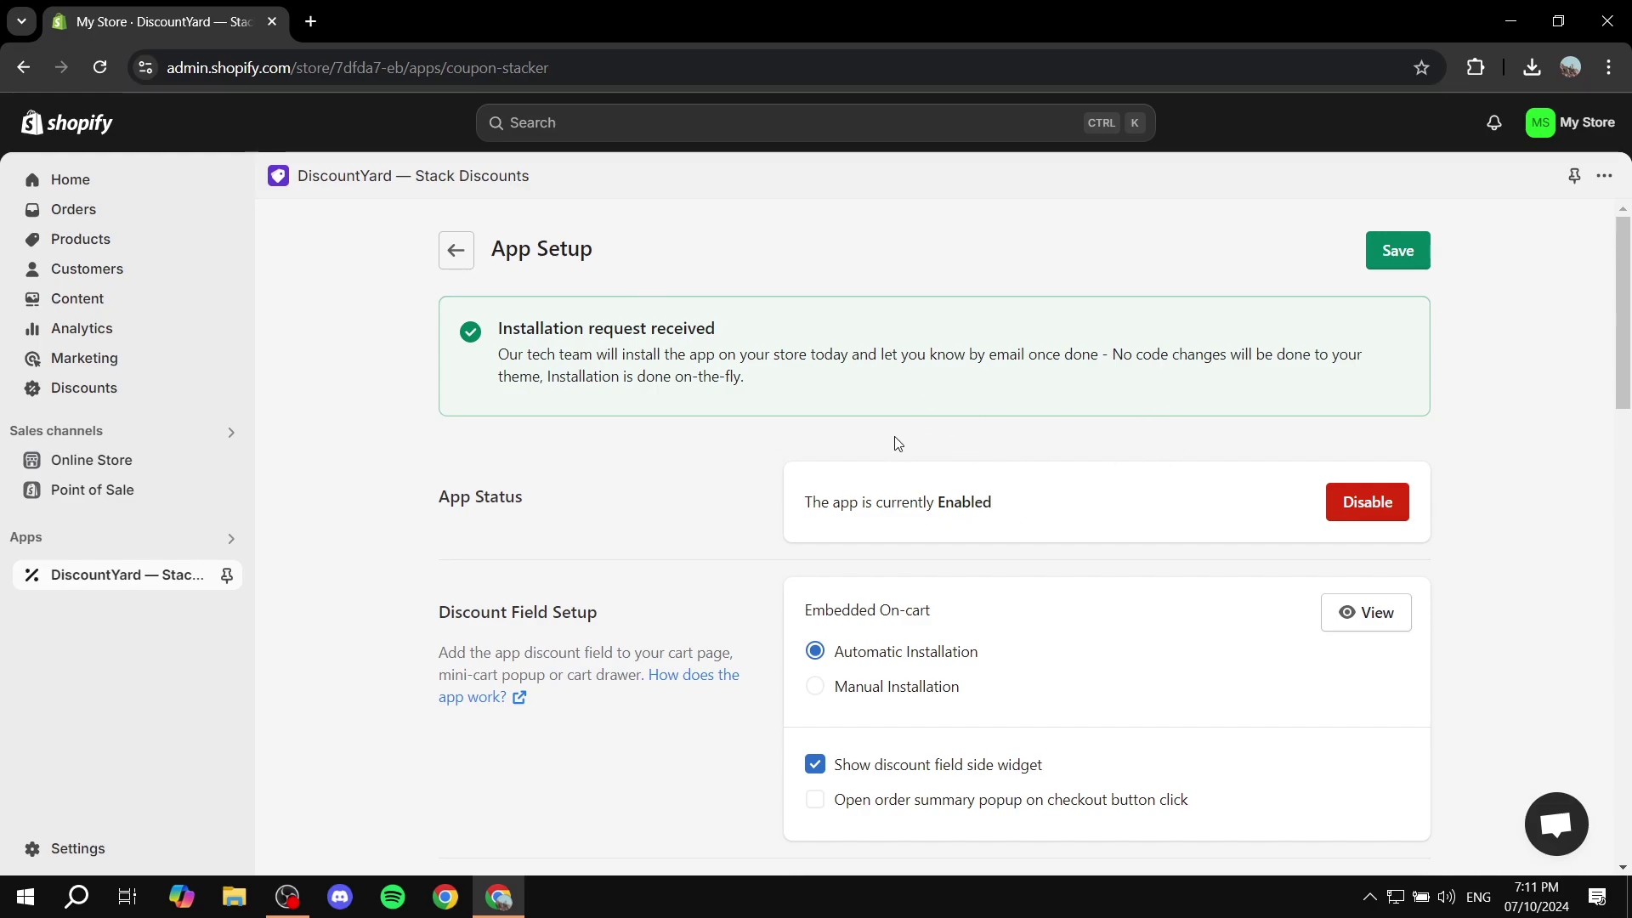
drag(890, 501, 897, 501)
click(457, 251)
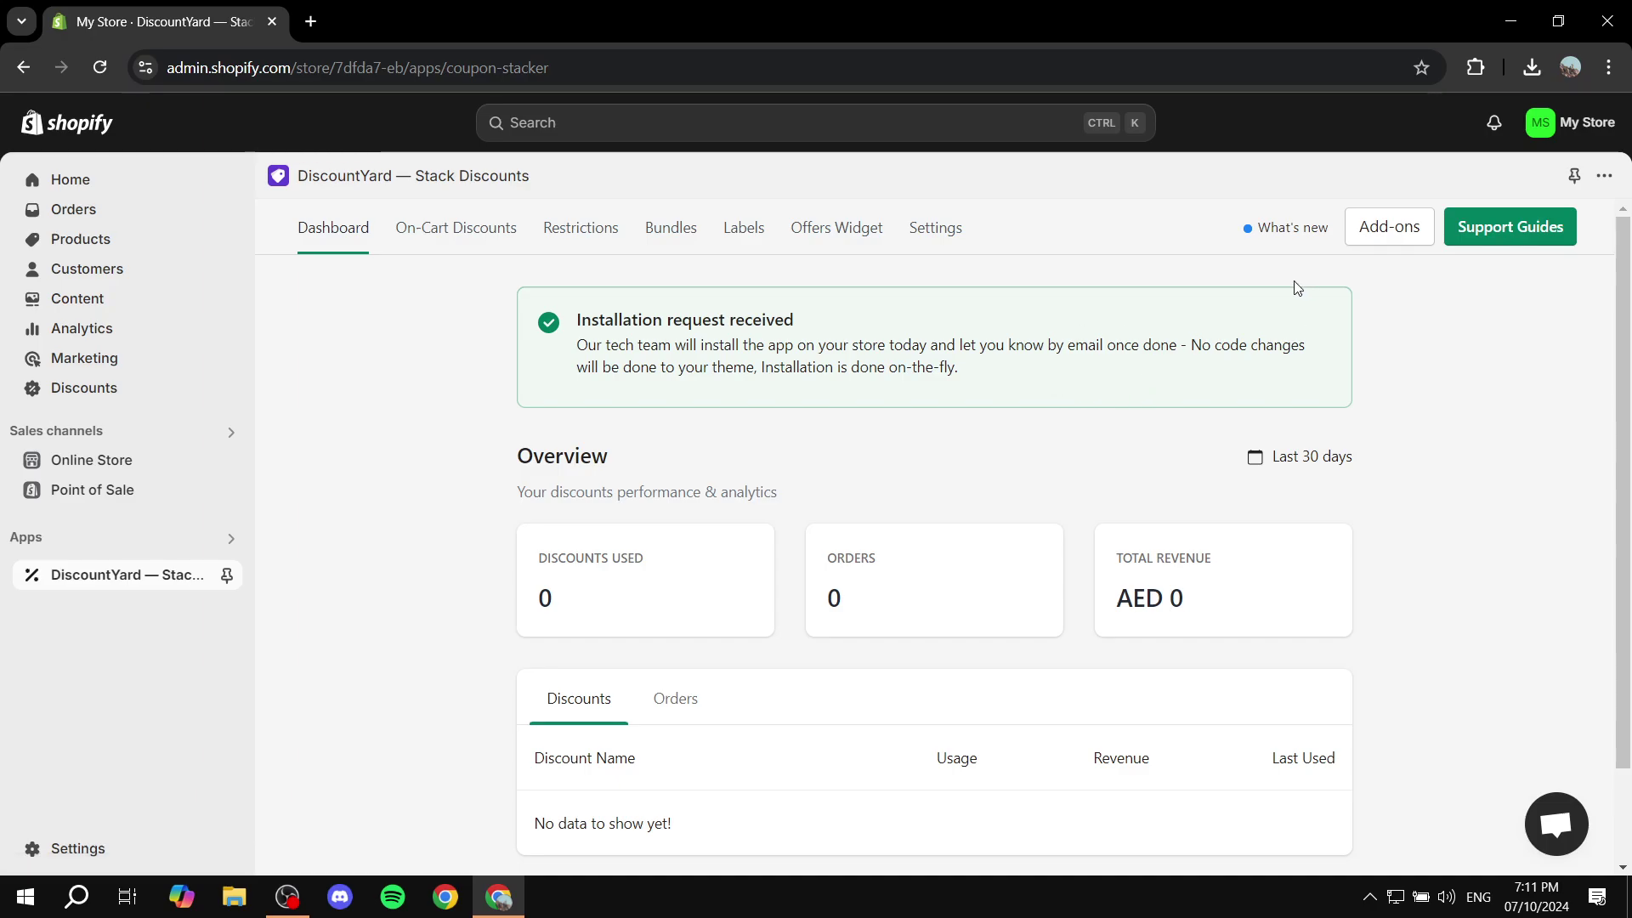
Re-save DiscountYard's App Setup with 'Show discount field side widget' kept checked.
click(934, 227)
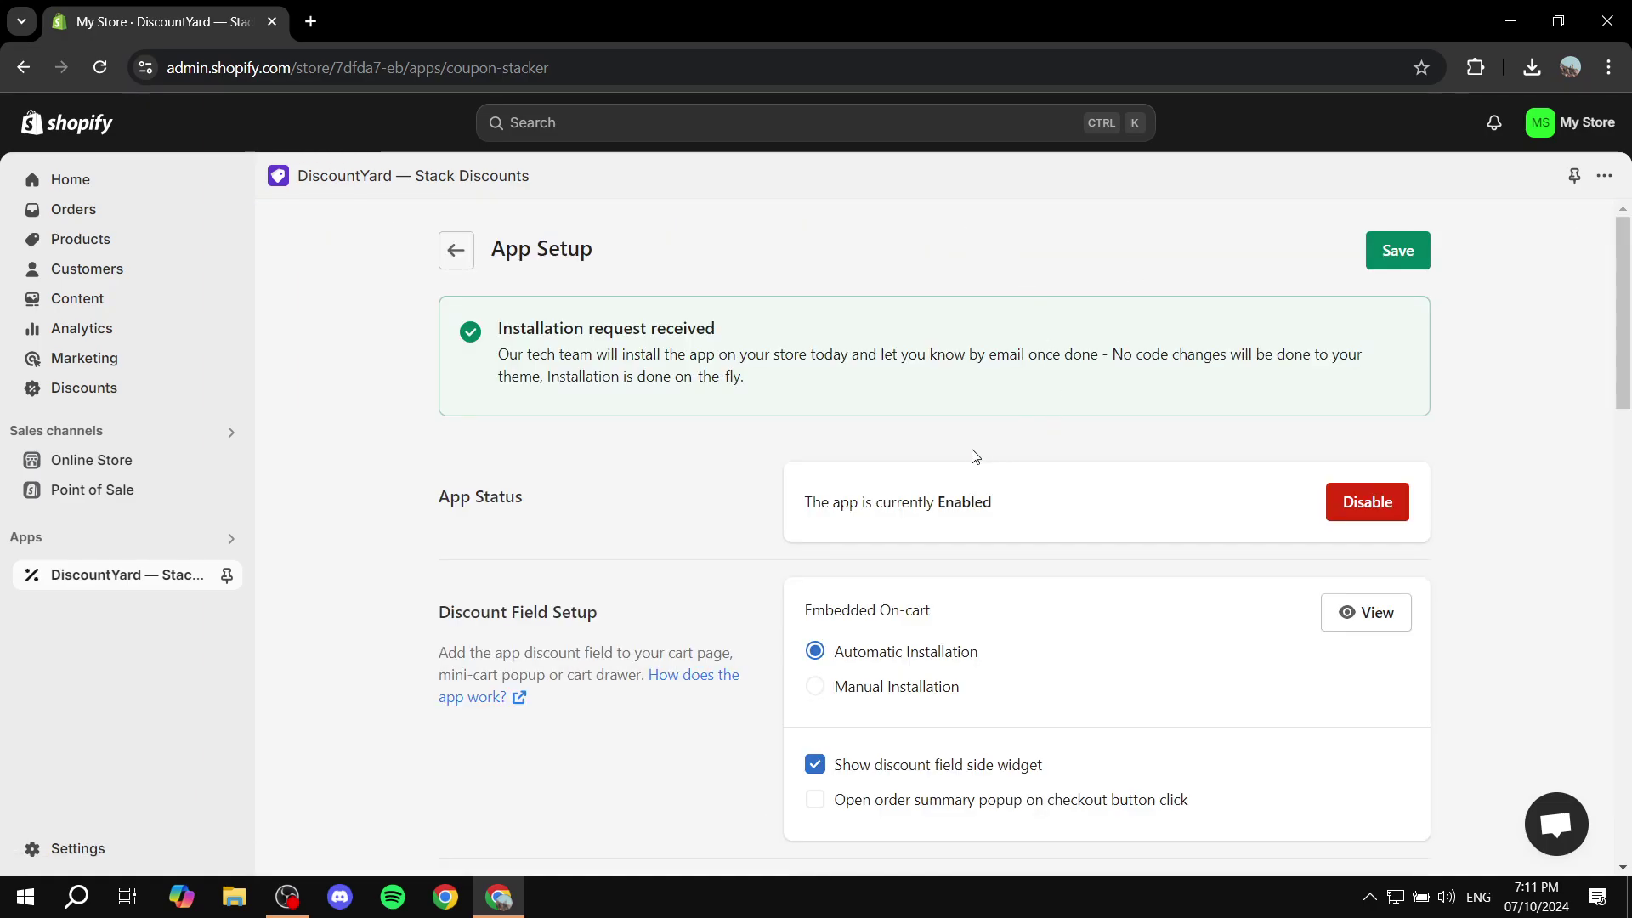
scroll(977, 457, down, 3)
scroll(978, 458, down, 2)
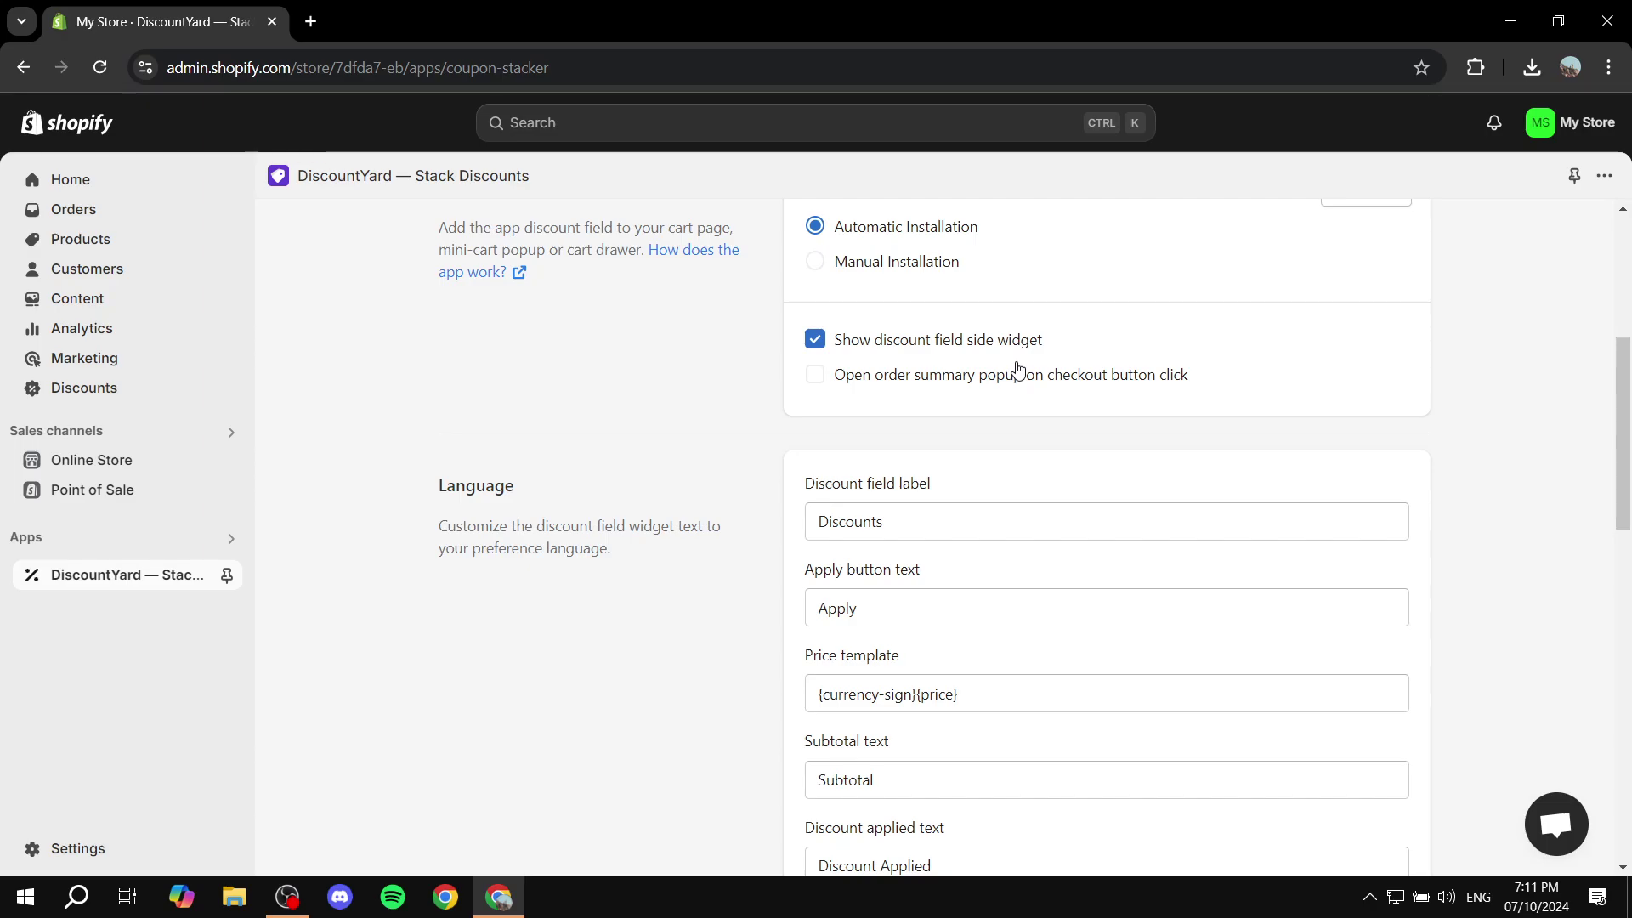
scroll(1017, 372, up, 2)
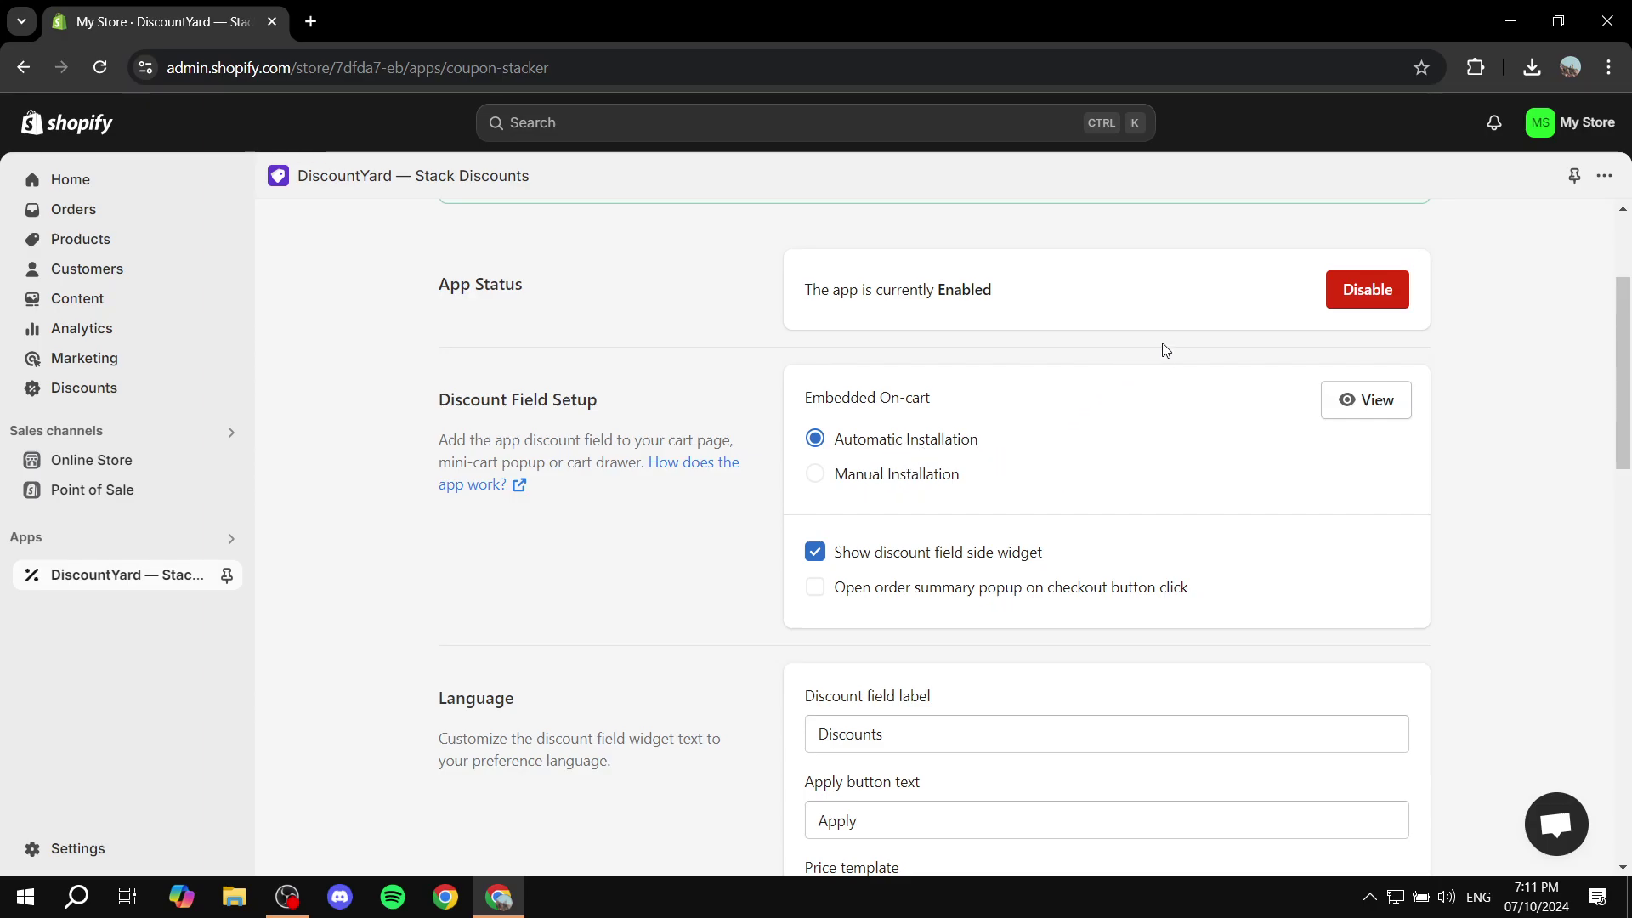
scroll(1147, 429, down, 10)
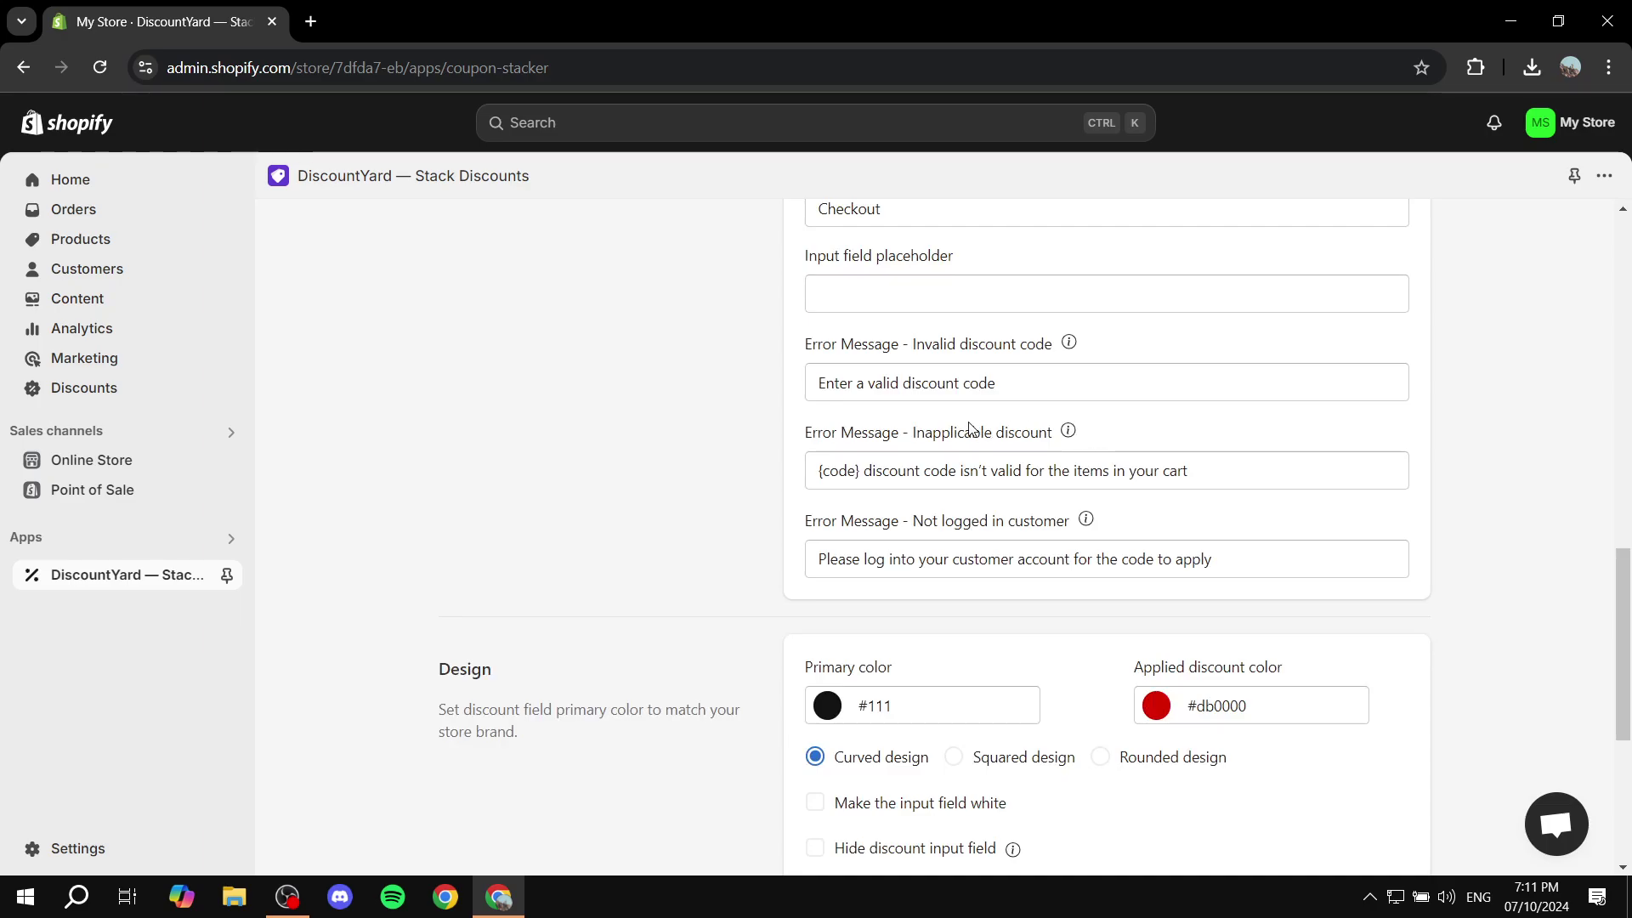
scroll(971, 428, down, 4)
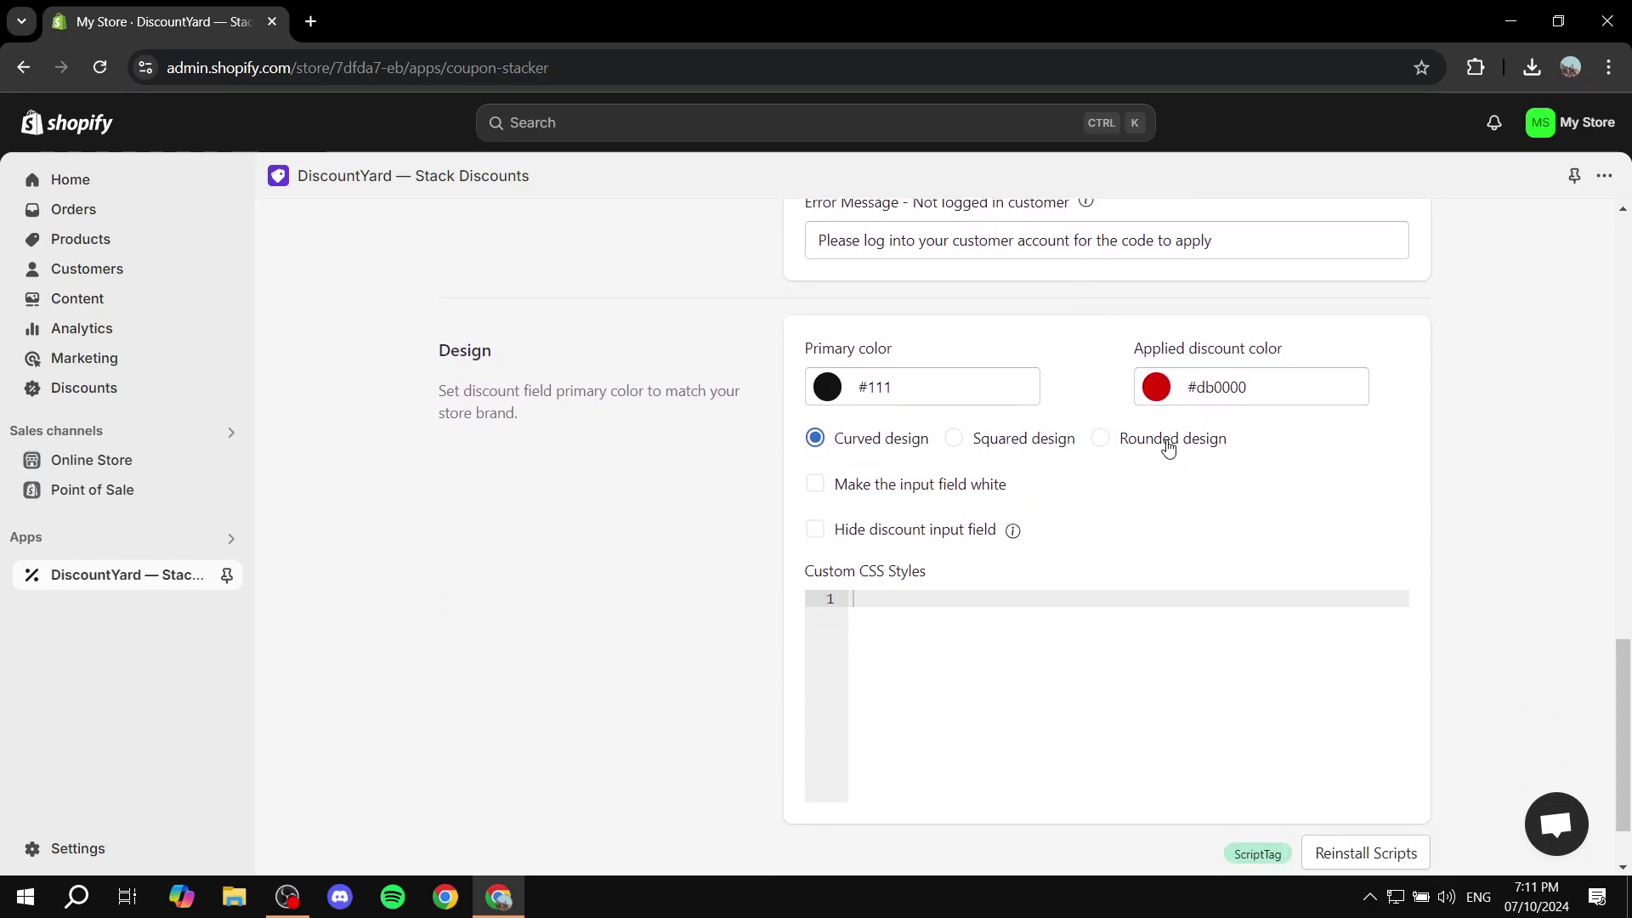
scroll(1160, 435, up, 1)
scroll(1160, 435, up, 1)
scroll(1062, 433, up, 8)
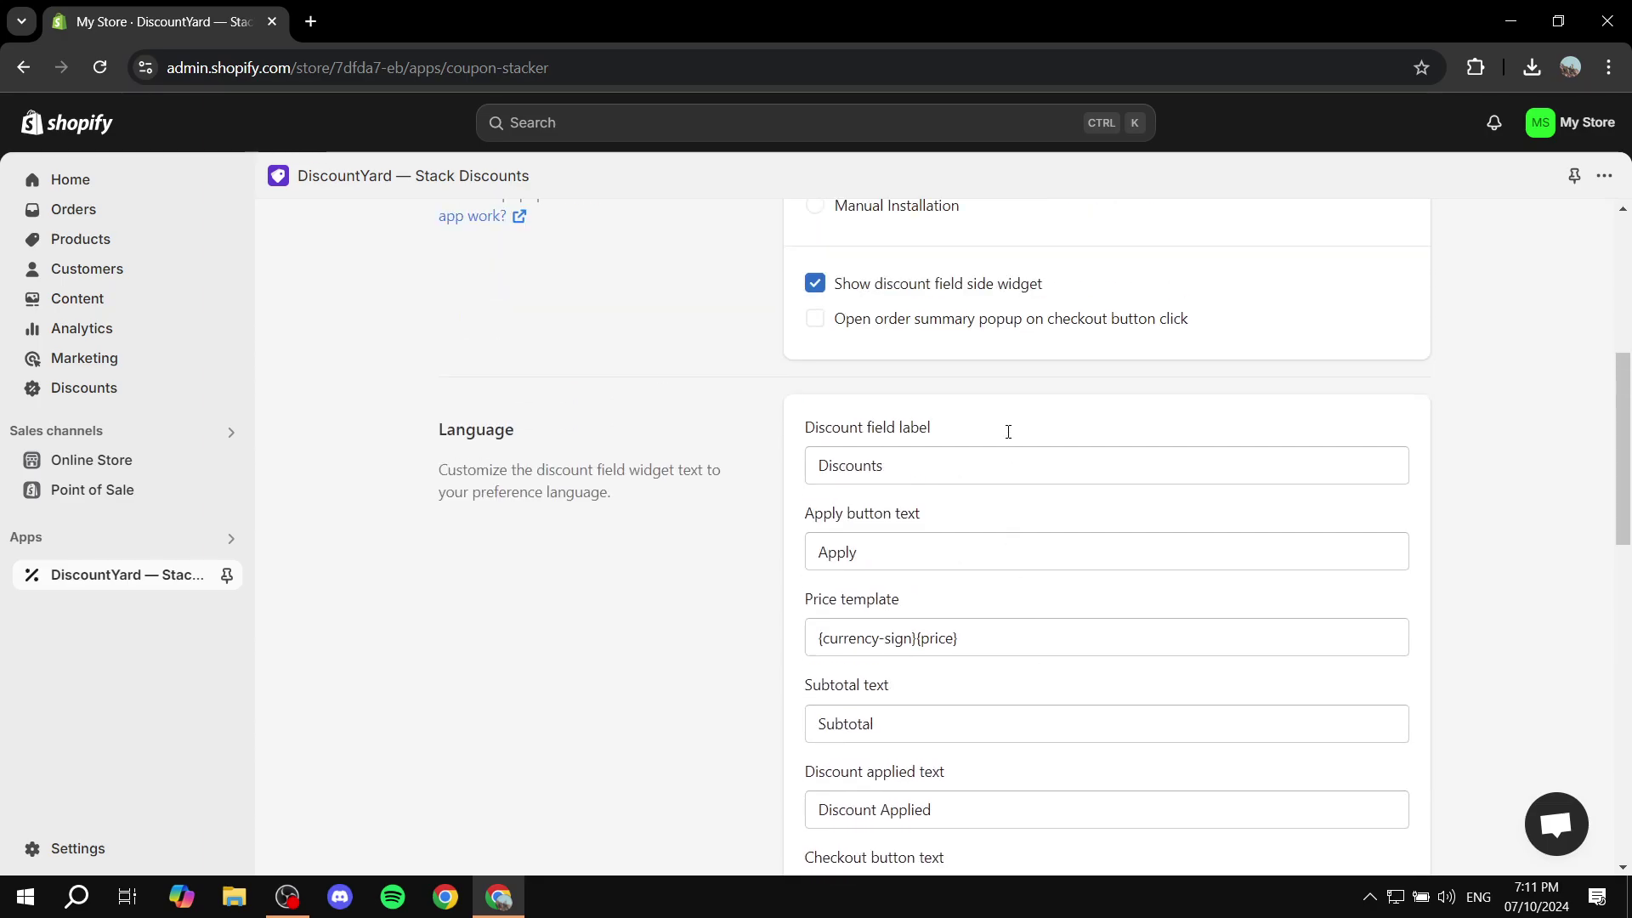
scroll(1008, 431, up, 6)
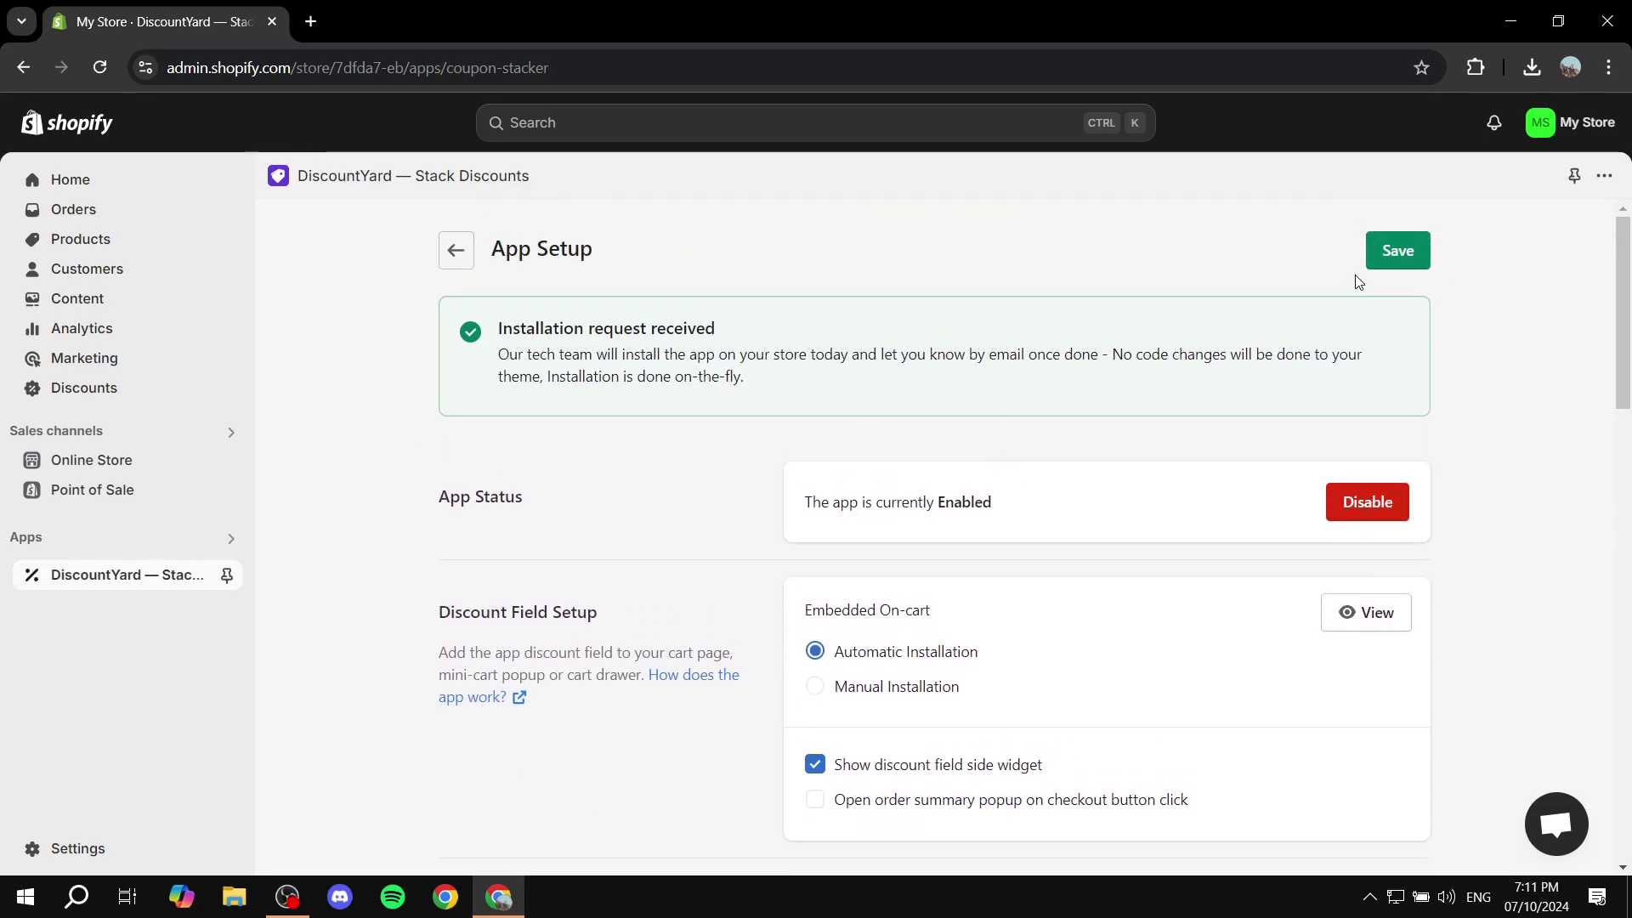
click(1373, 260)
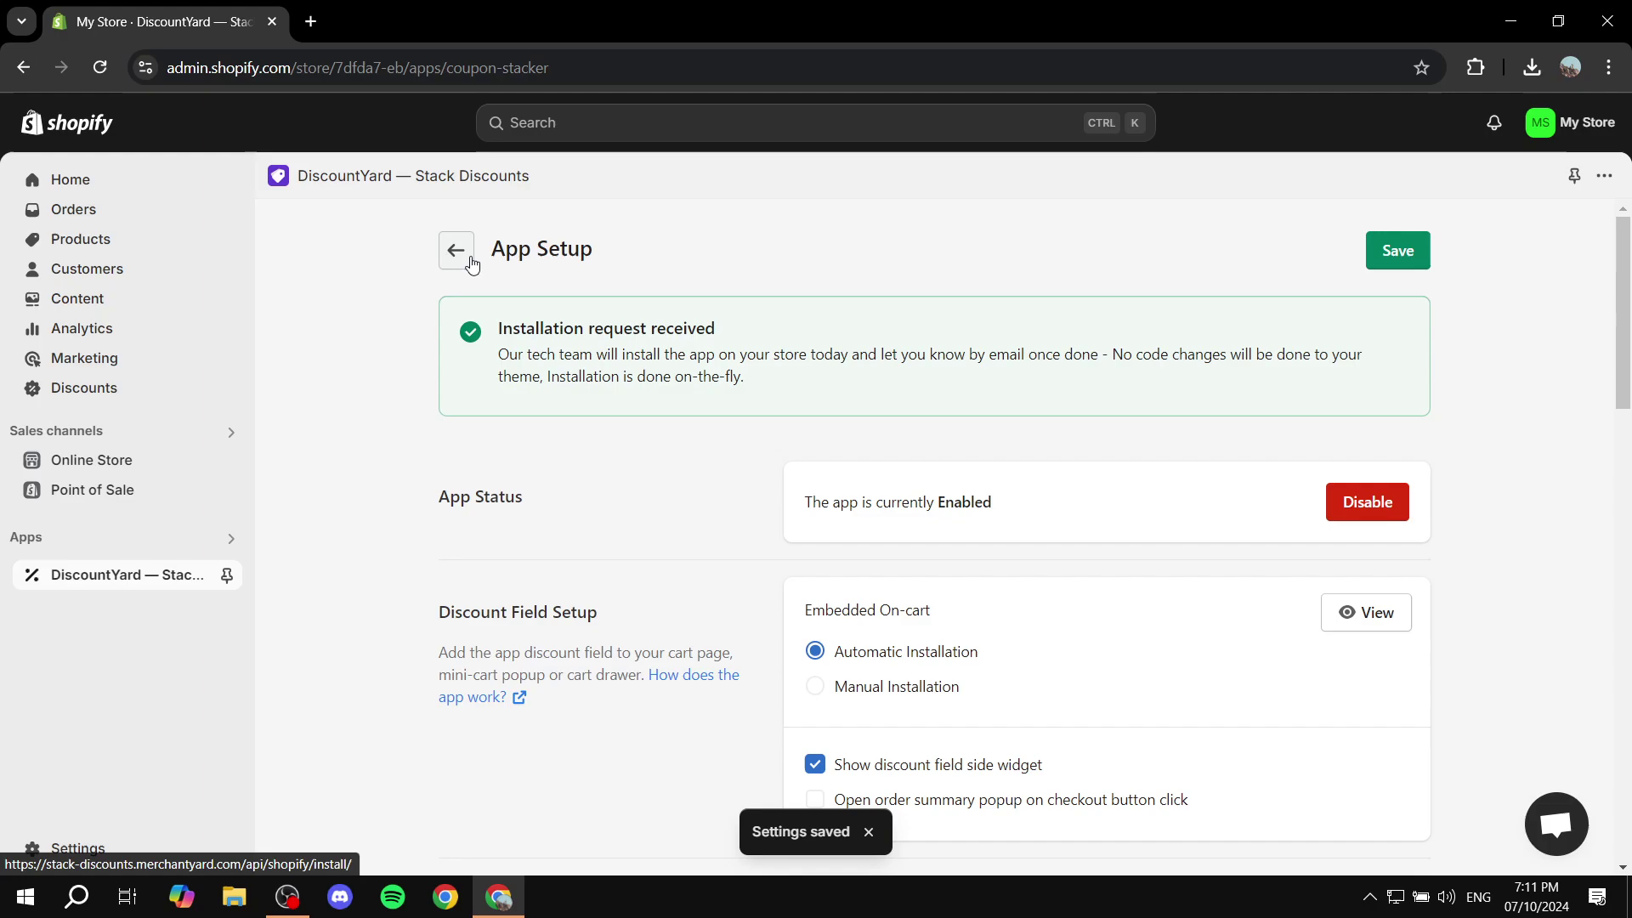
click(473, 265)
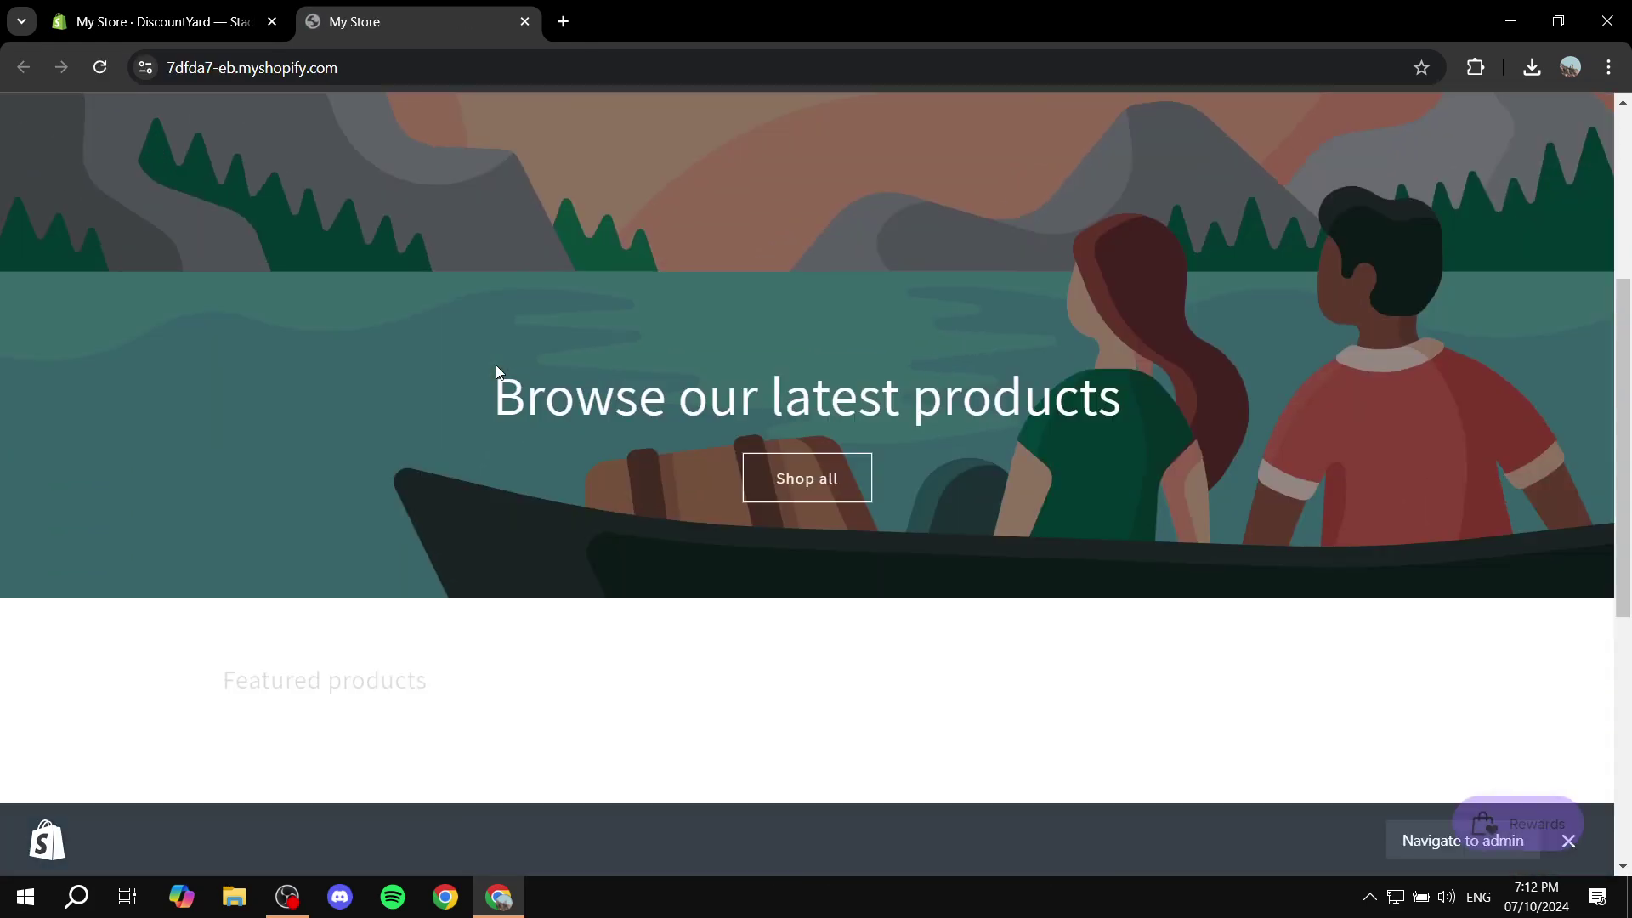
scroll(497, 372, down, 2)
Add the Purple product to the storefront cart and view the cart.
click(423, 651)
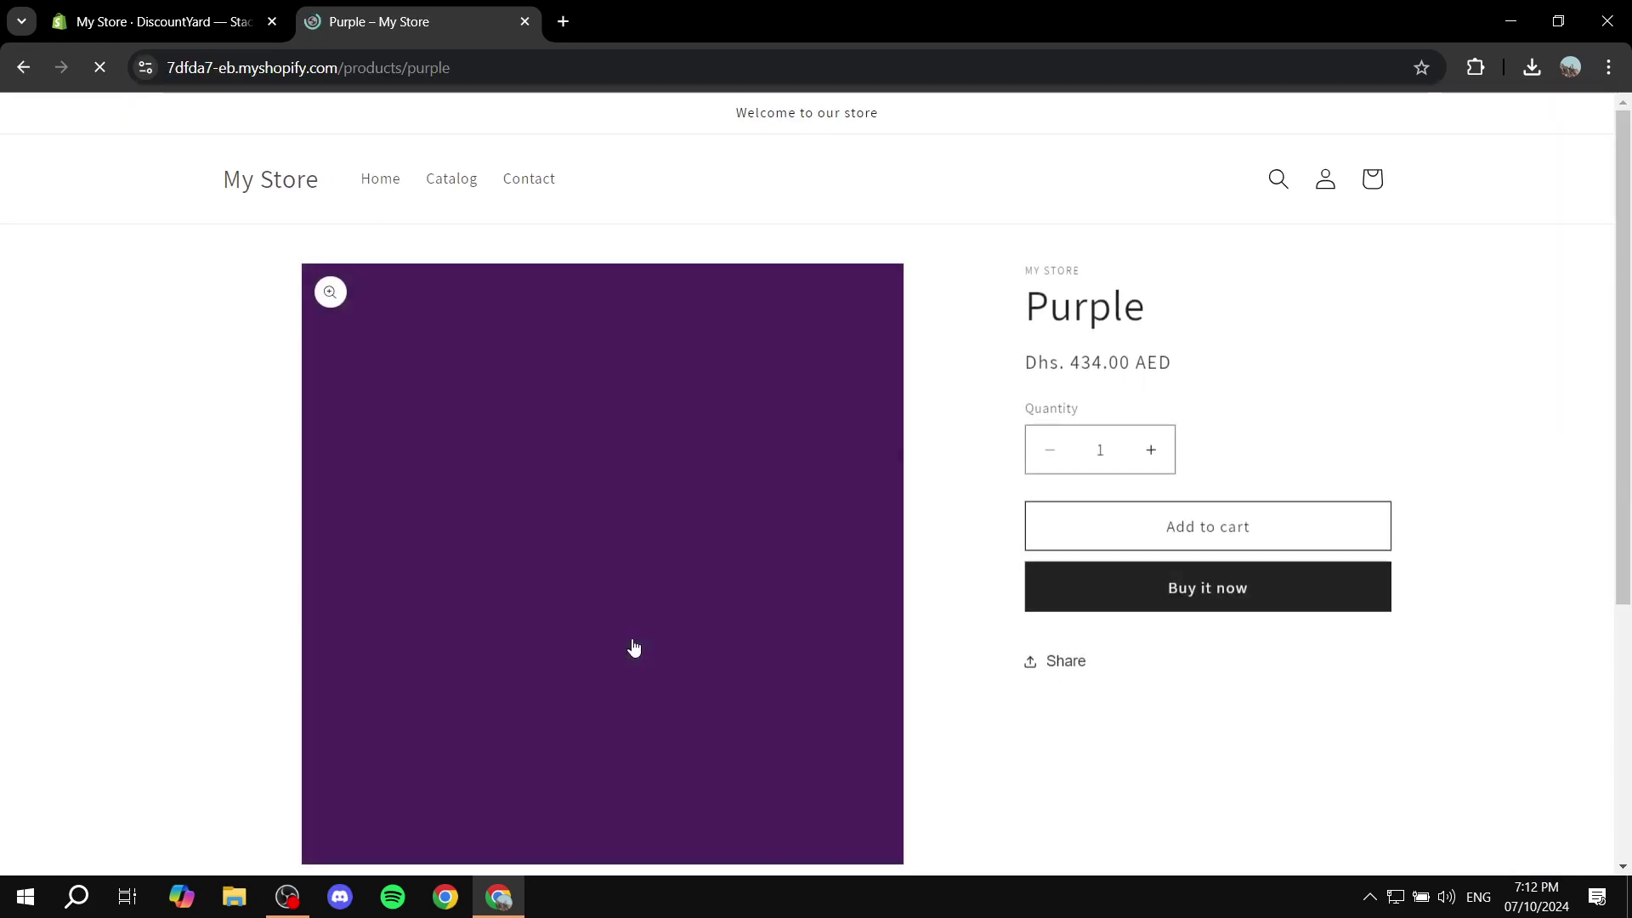
click(1227, 524)
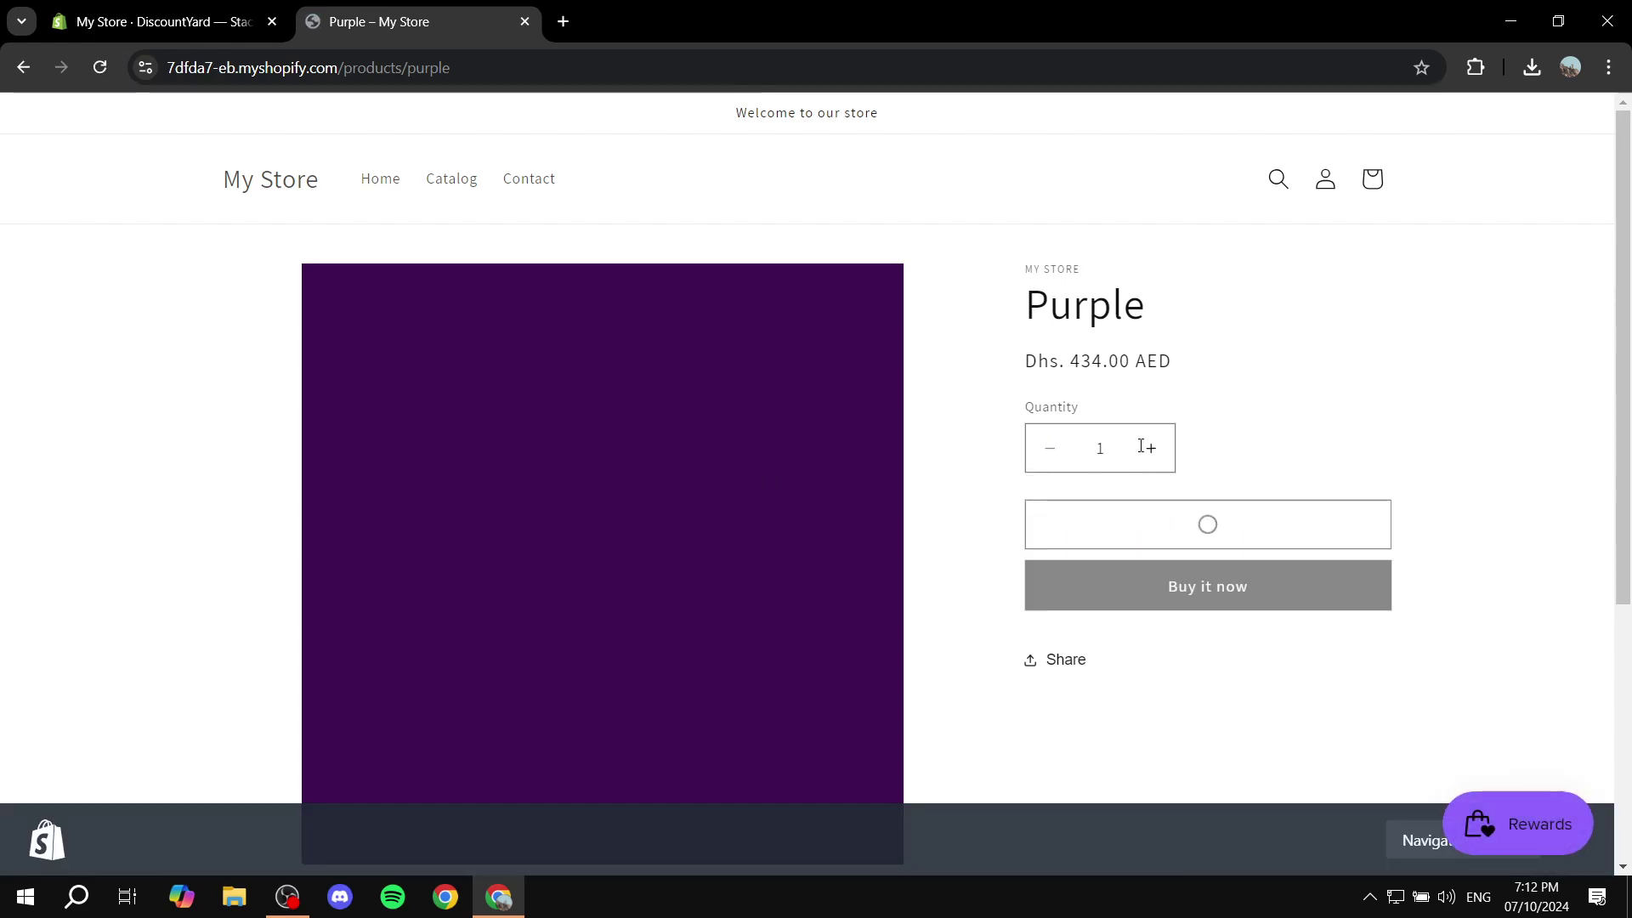
click(1228, 445)
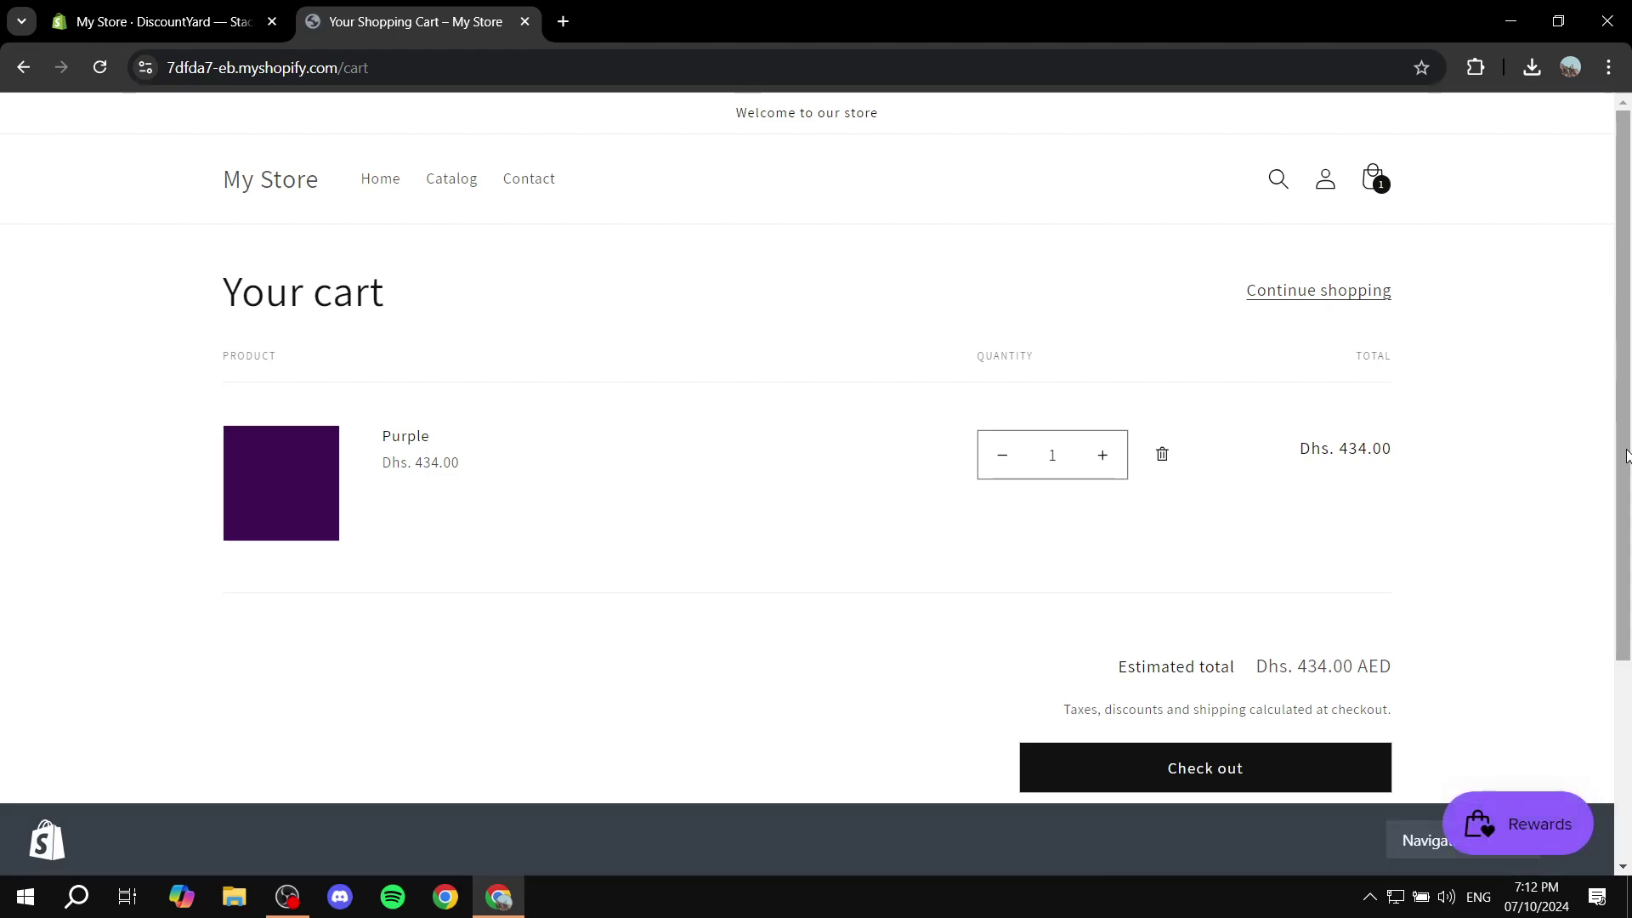
Check the cart's discount field, open and close the side widget, then close the store tab.
scroll(1530, 461, down, 1)
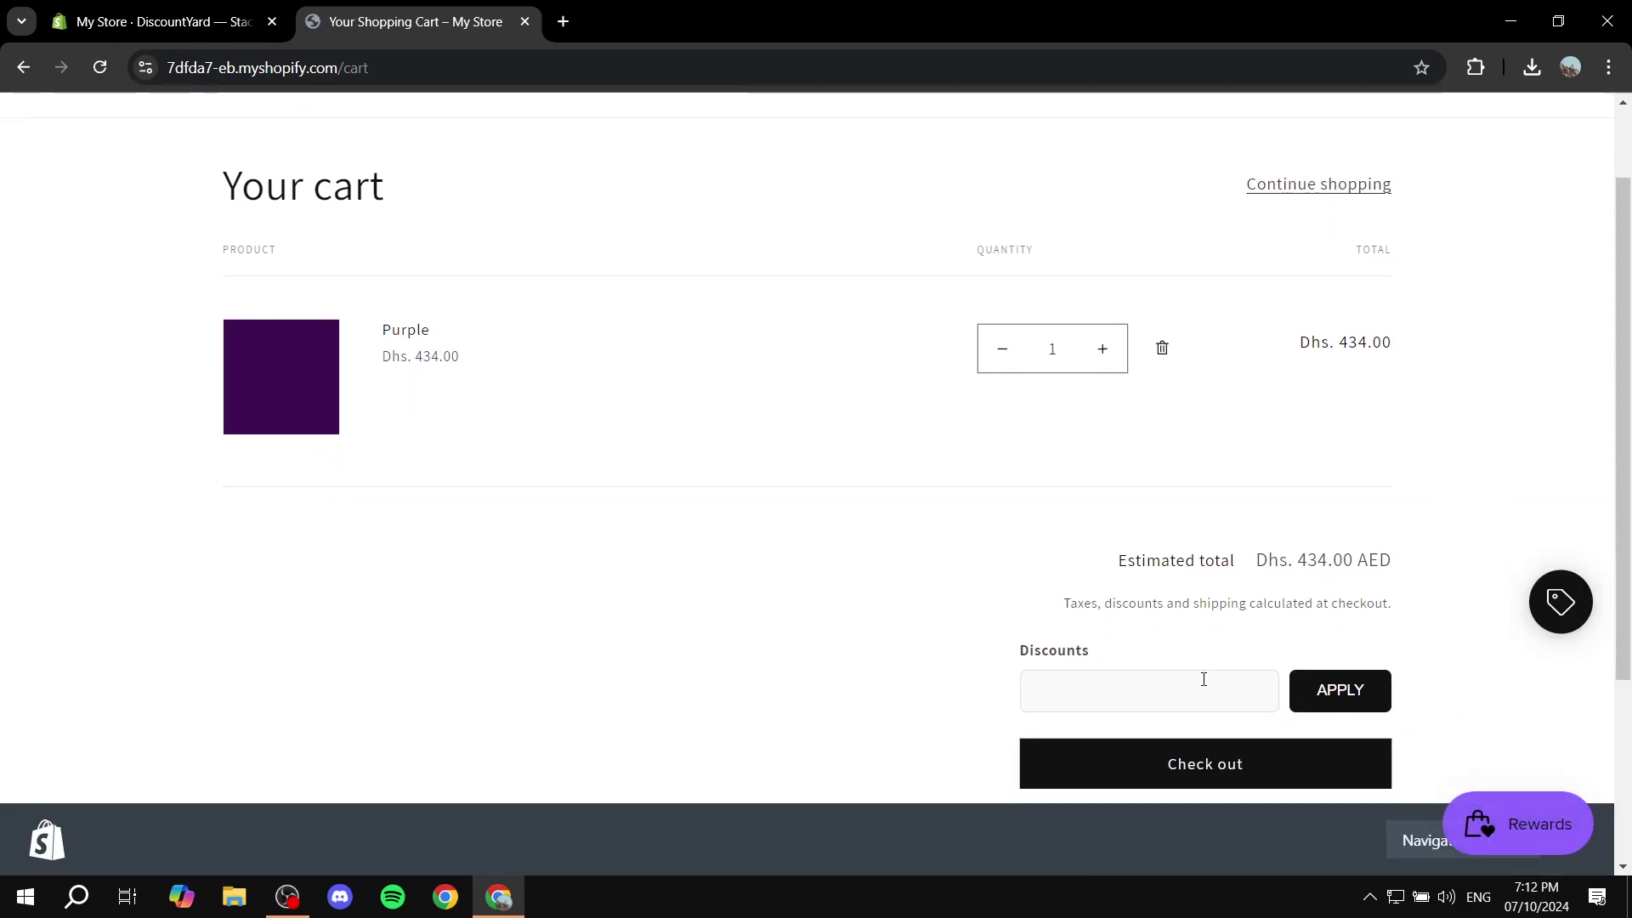
drag(1005, 648, 1122, 655)
click(1139, 642)
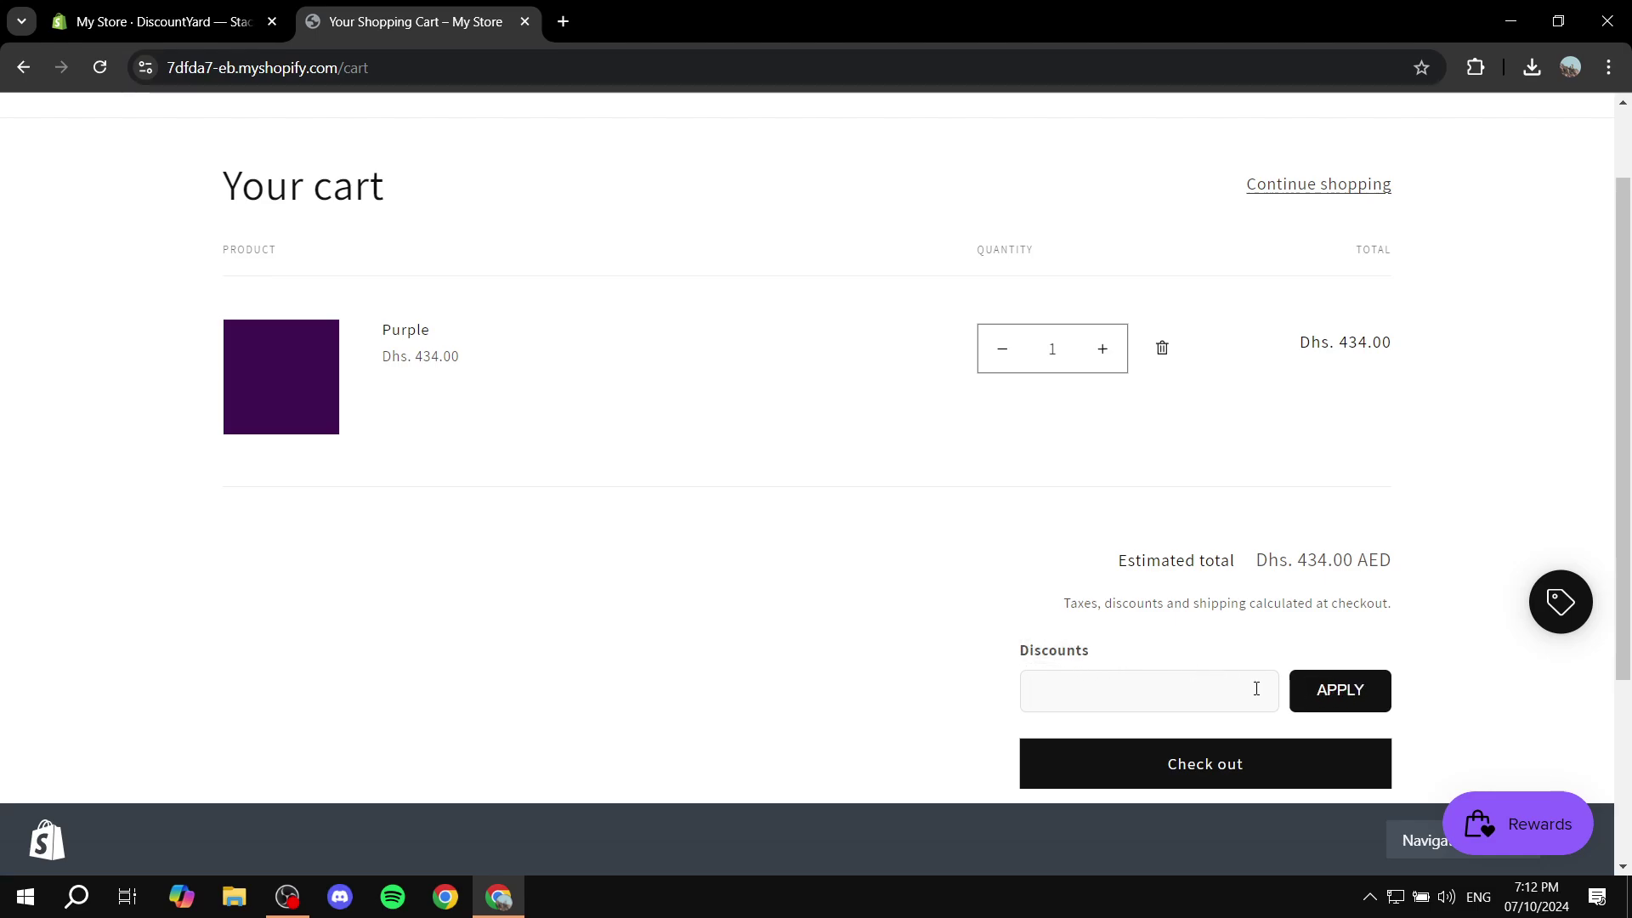
click(1560, 601)
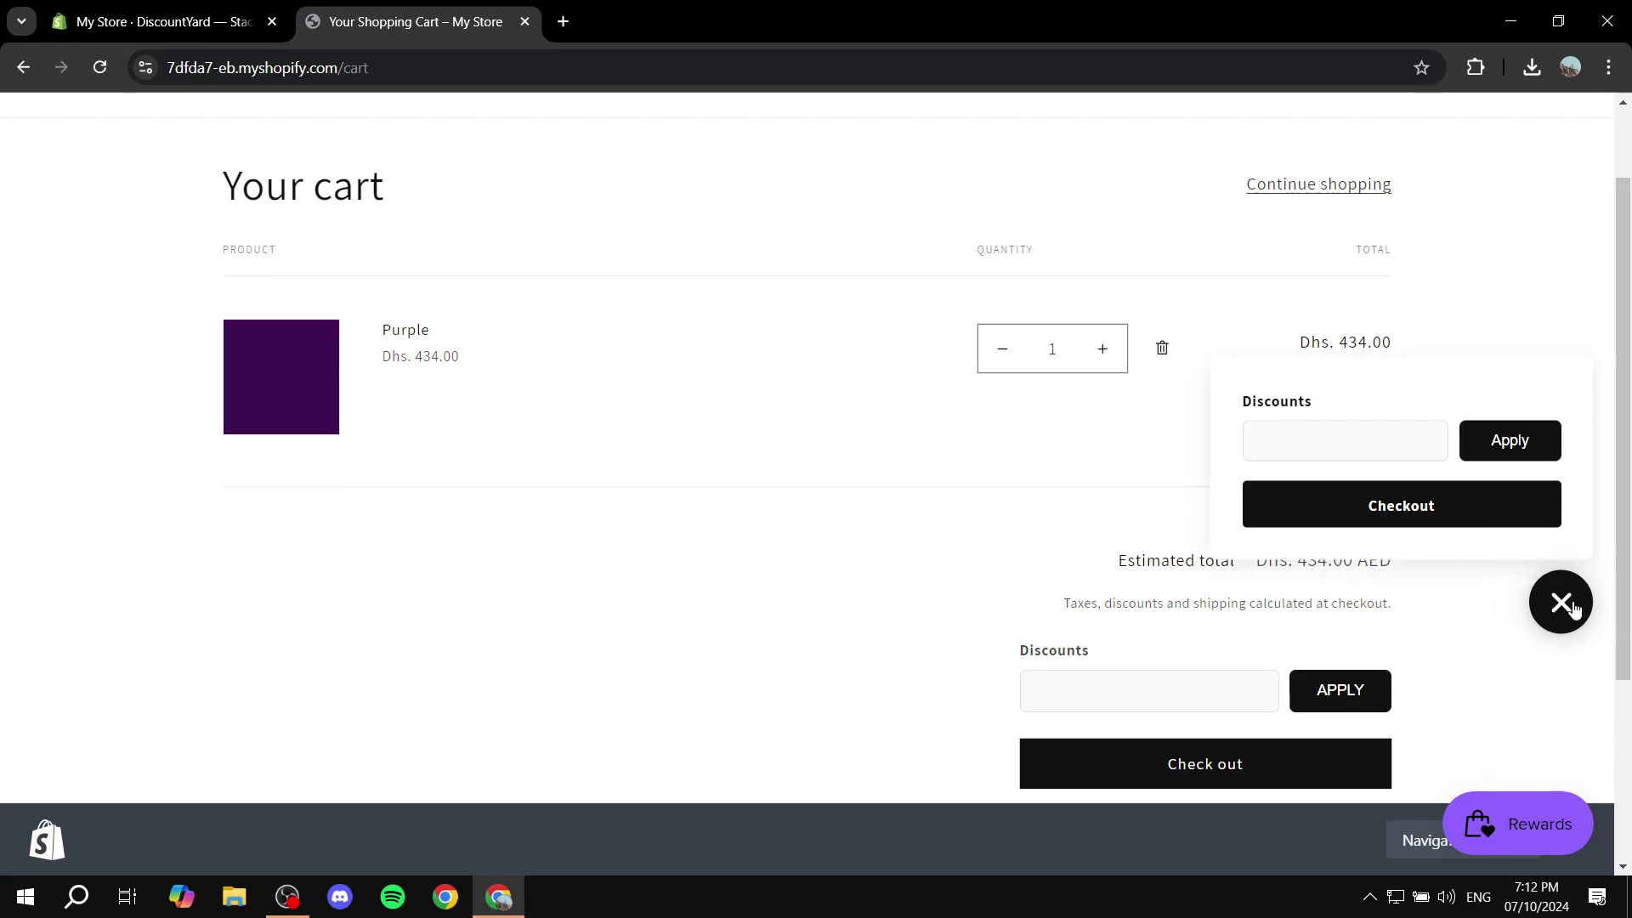
click(1247, 411)
click(1560, 602)
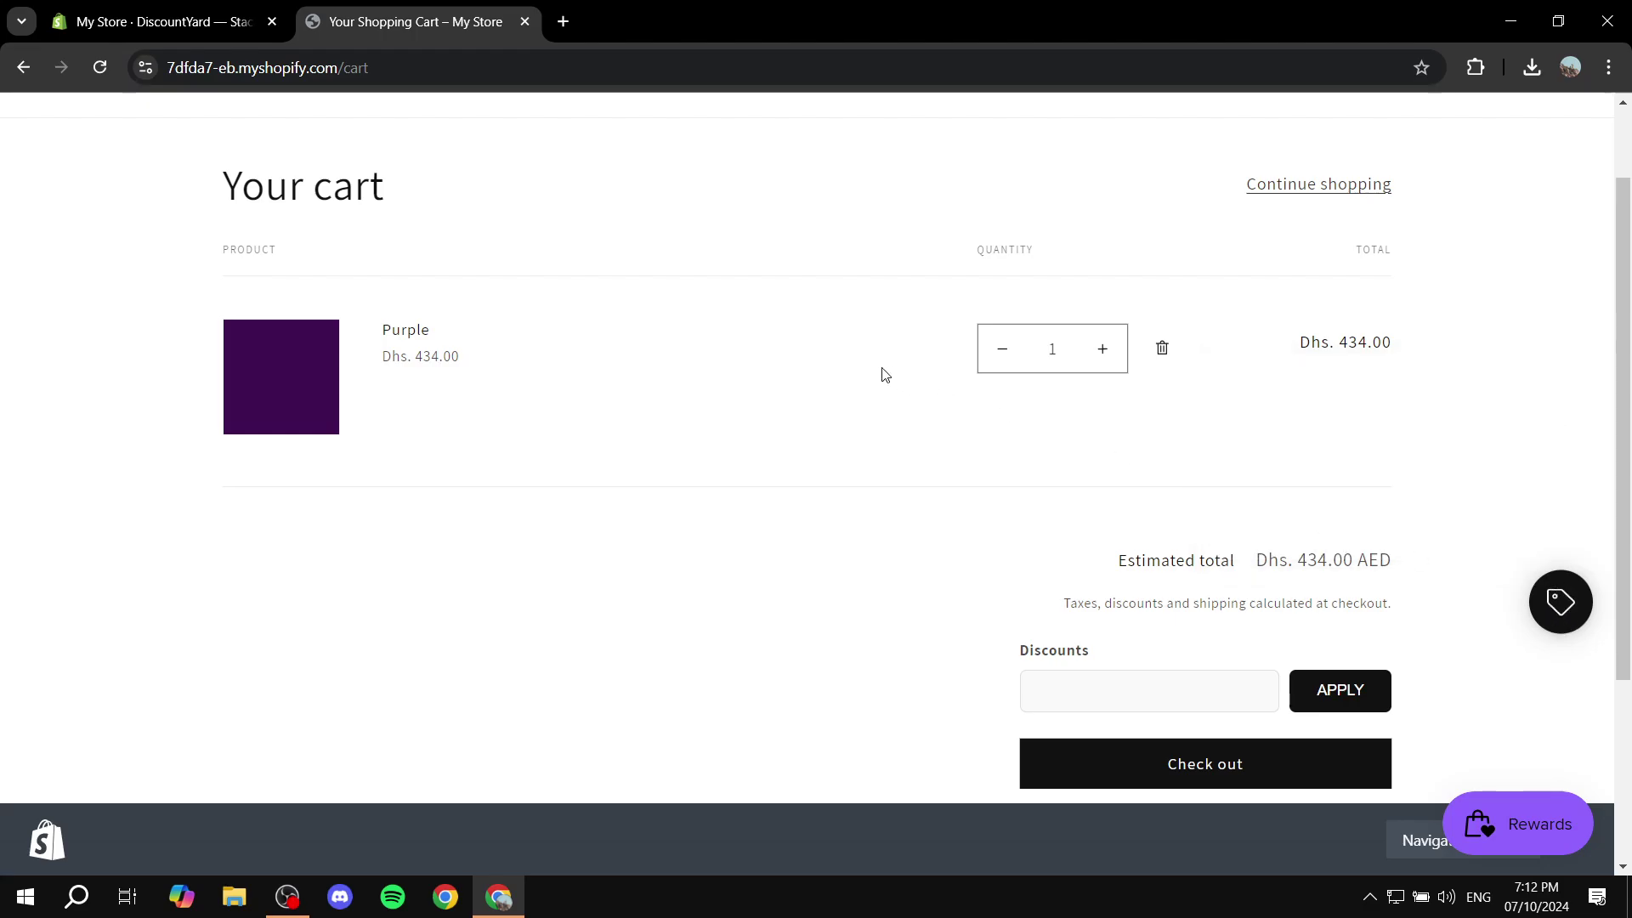
scroll(665, 376, up, 2)
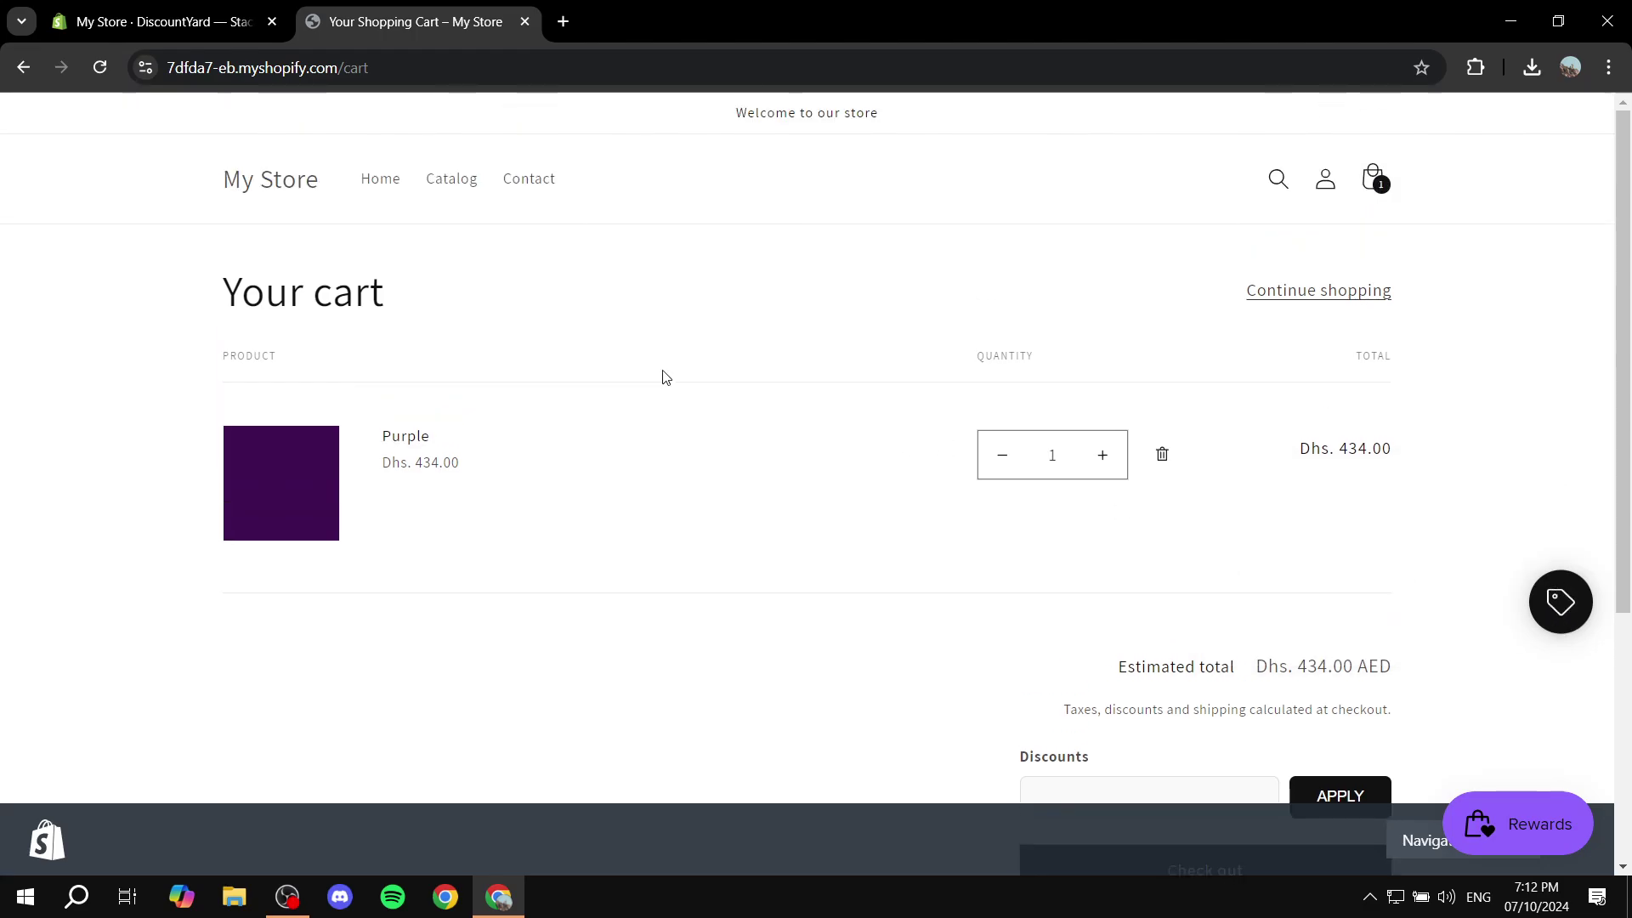
click(524, 22)
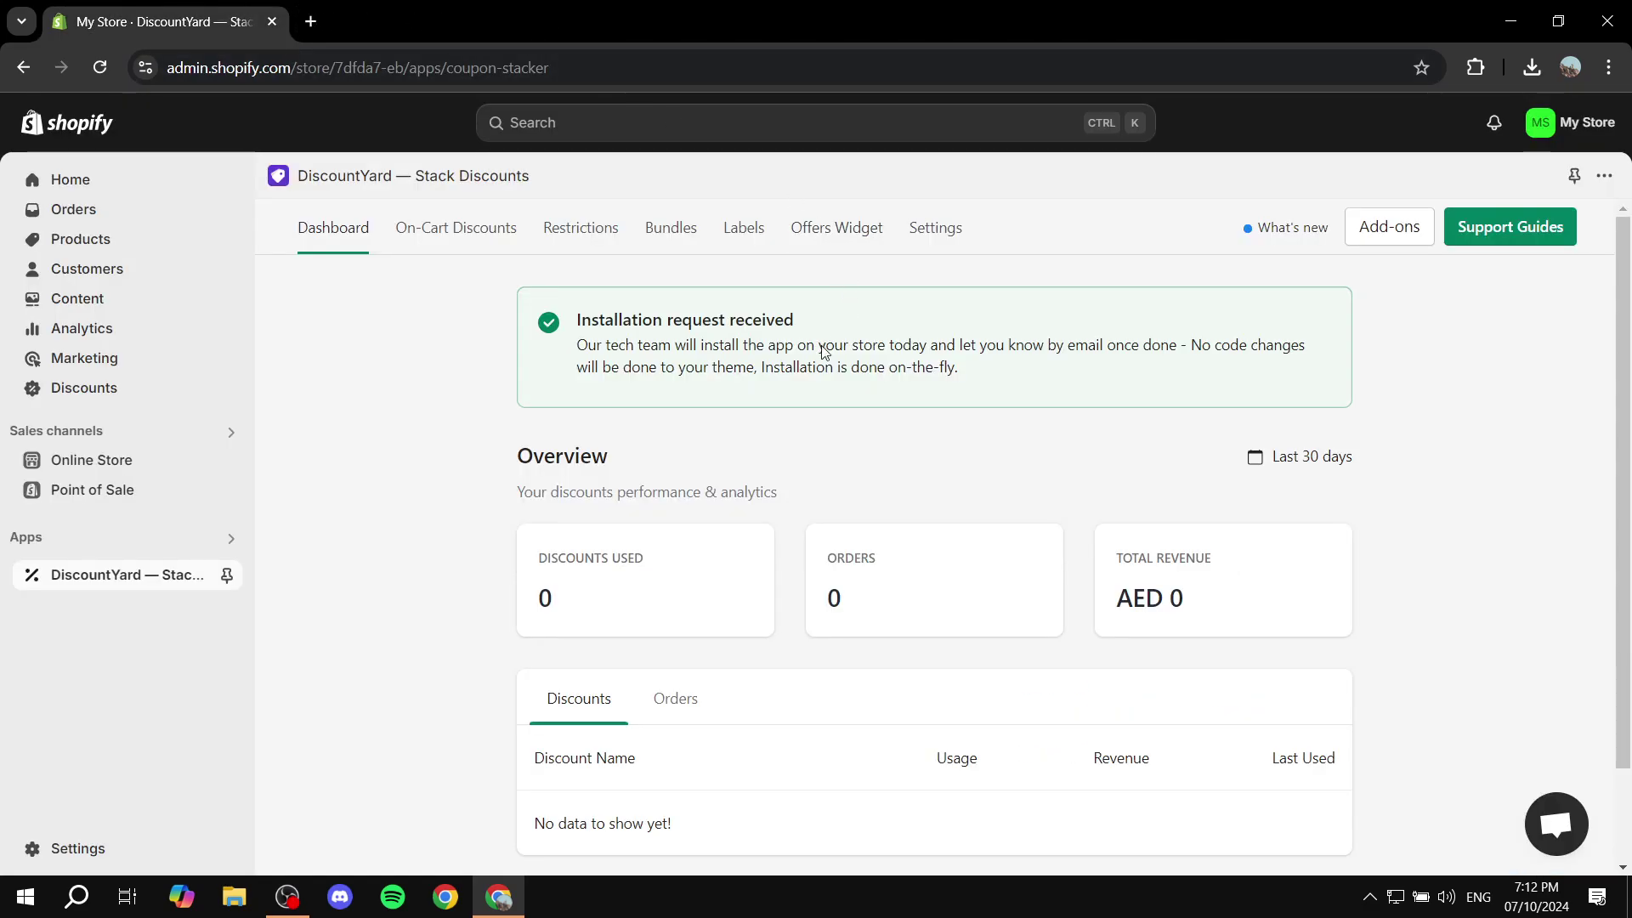